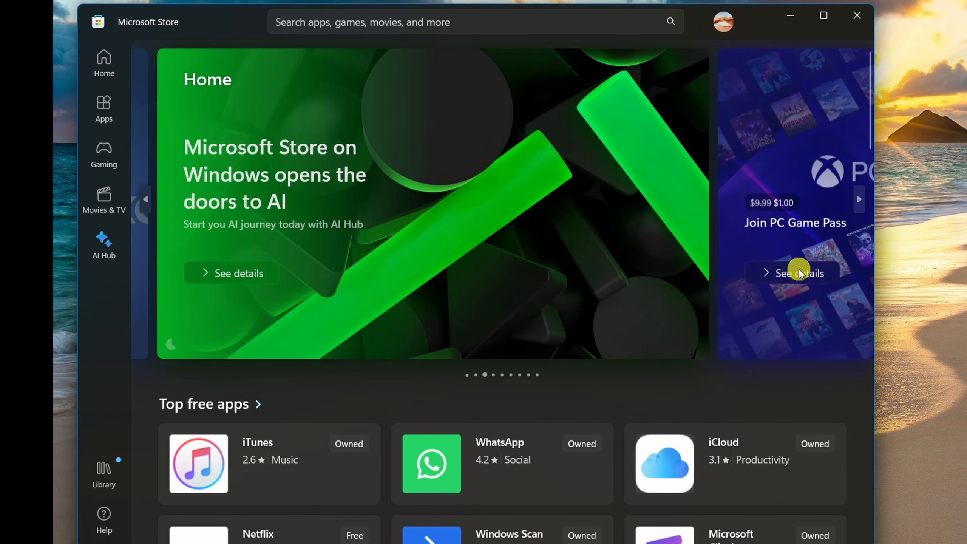
left_click(757, 335)
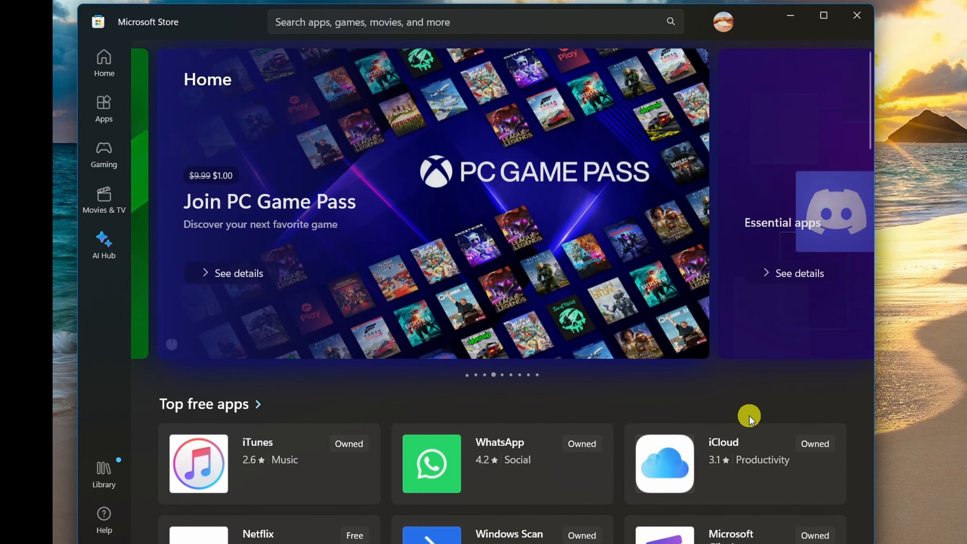
scroll(749, 415, "down", 5)
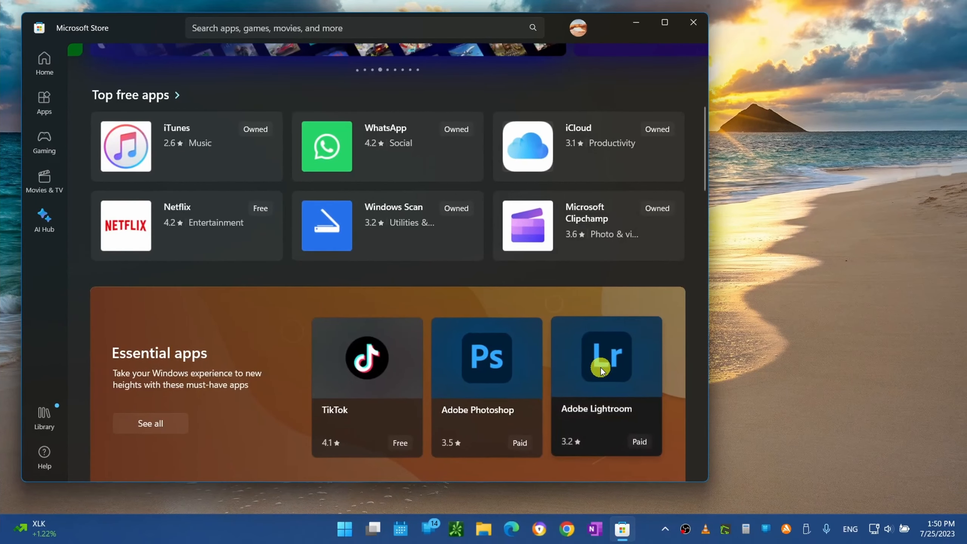
scroll(601, 370, "down", 5)
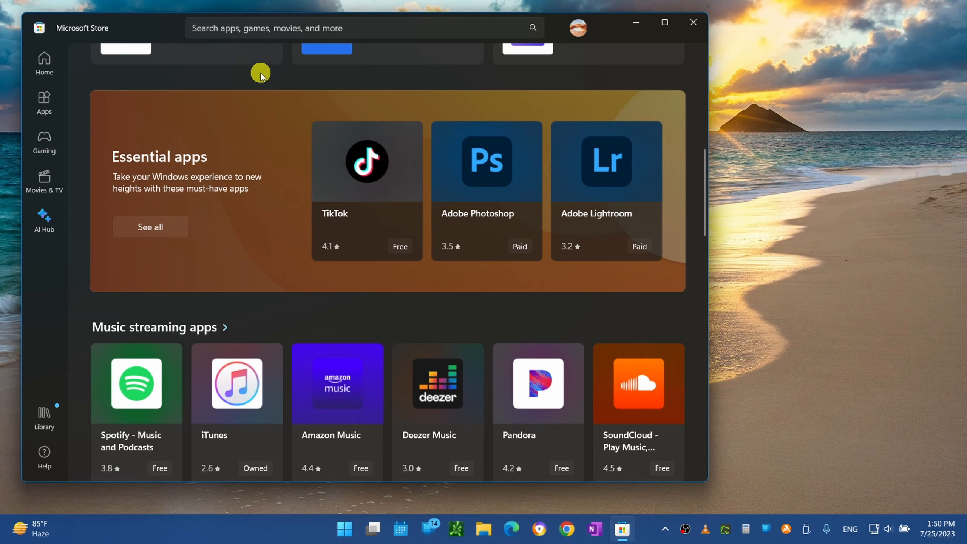
scroll(261, 73, "up", 8)
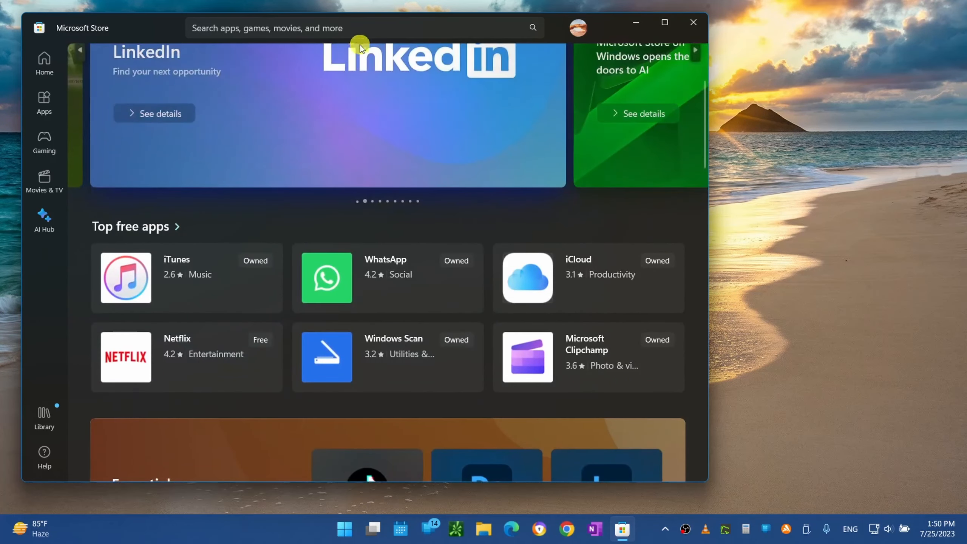
Search the store for "amazon appstore" and open the Amazon Appstore product page.
left_click(364, 27)
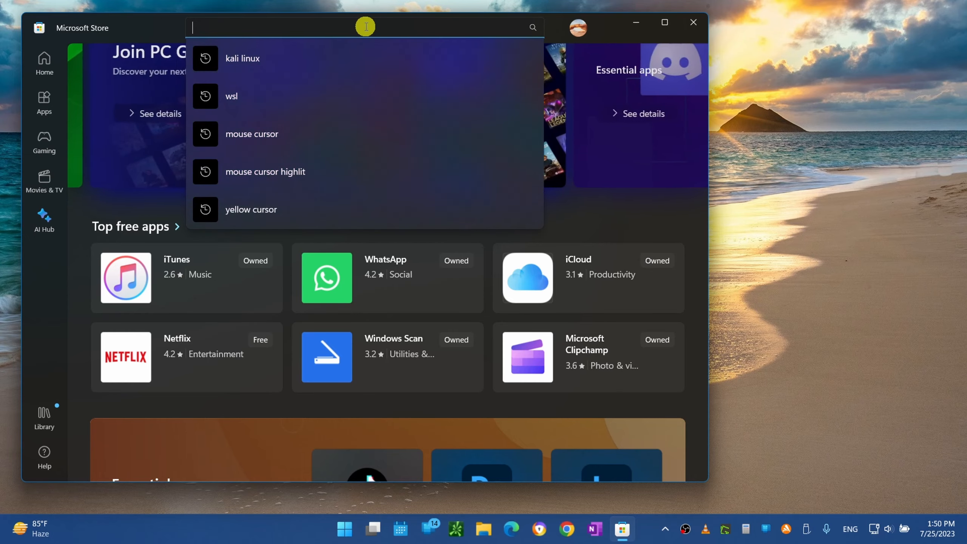
type("amaz")
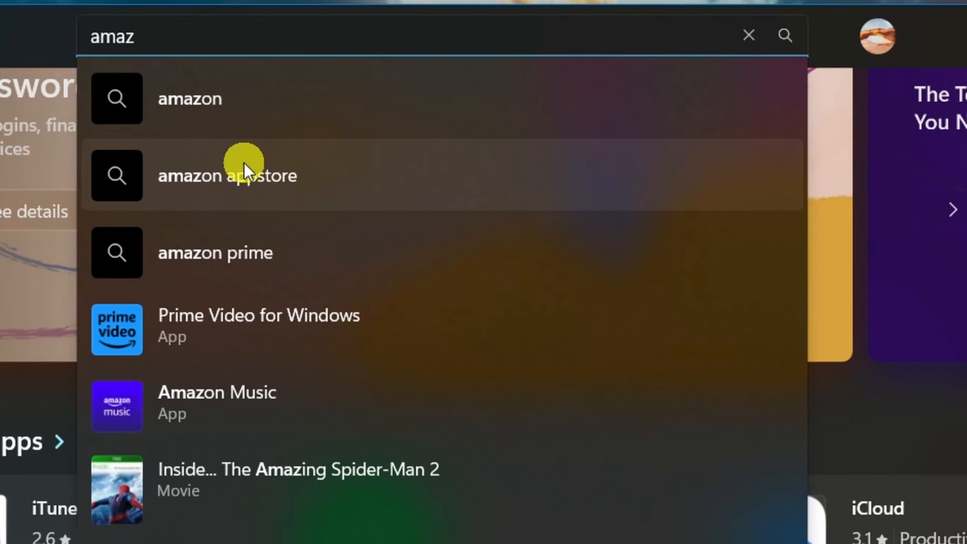
left_click(244, 163)
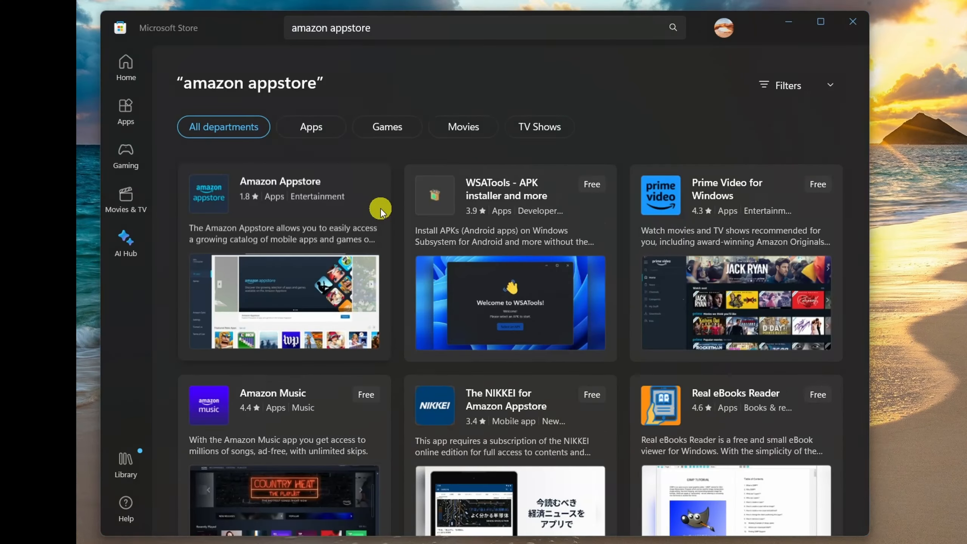
left_click(381, 208)
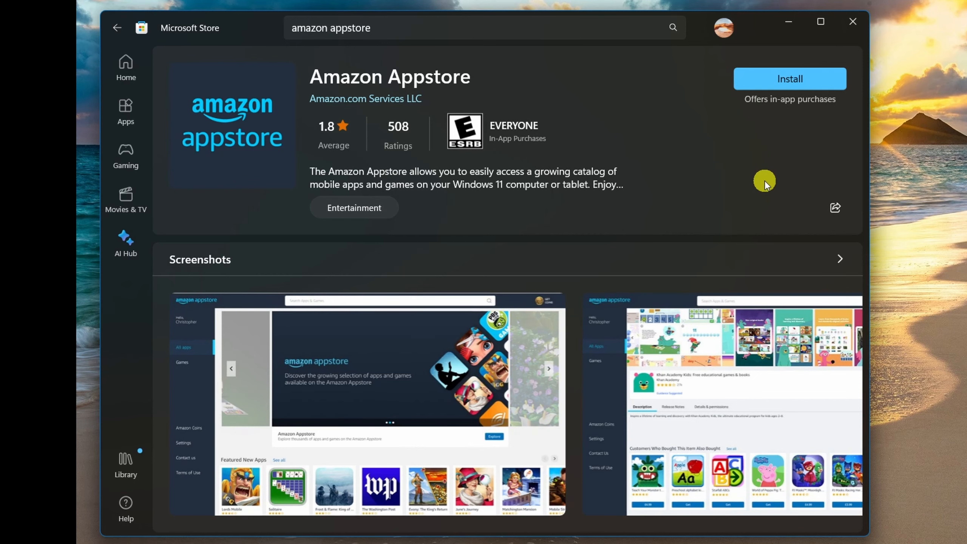
Install Amazon Appstore with the required Windows Subsystem for Android download, then launch it and close its sign-in window.
left_click(777, 79)
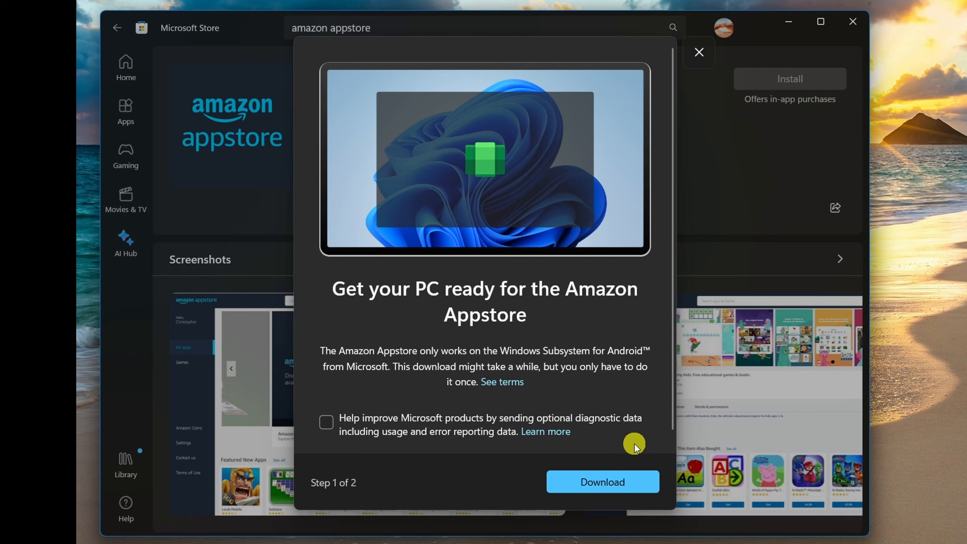
left_click(595, 486)
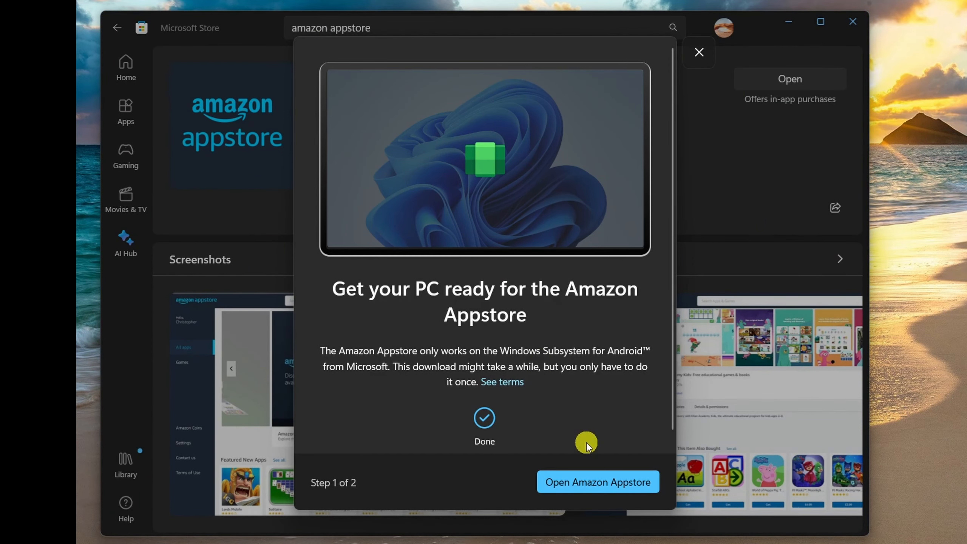
left_click(593, 483)
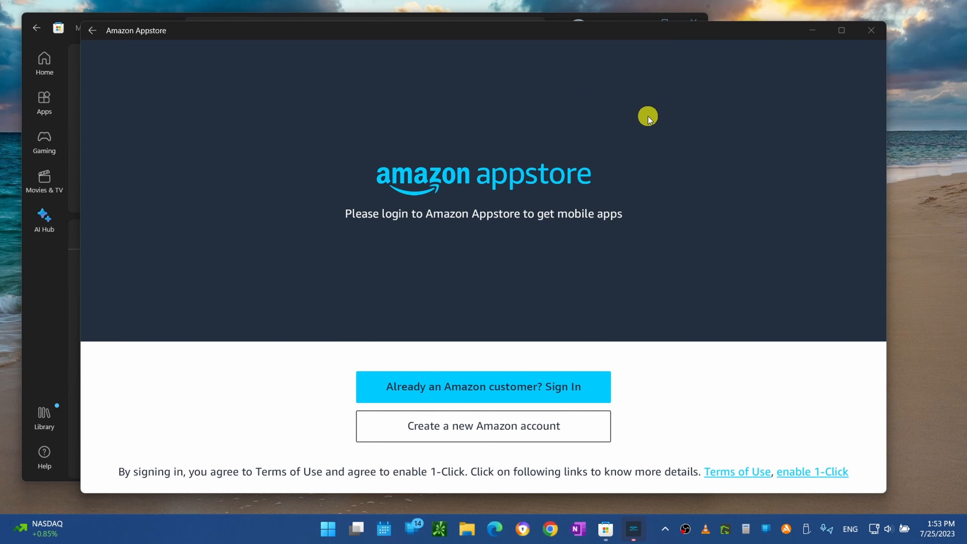
left_click(873, 31)
Open the Windows Subsystem for Android app and turn on Developer mode in its advanced settings.
left_click(349, 533)
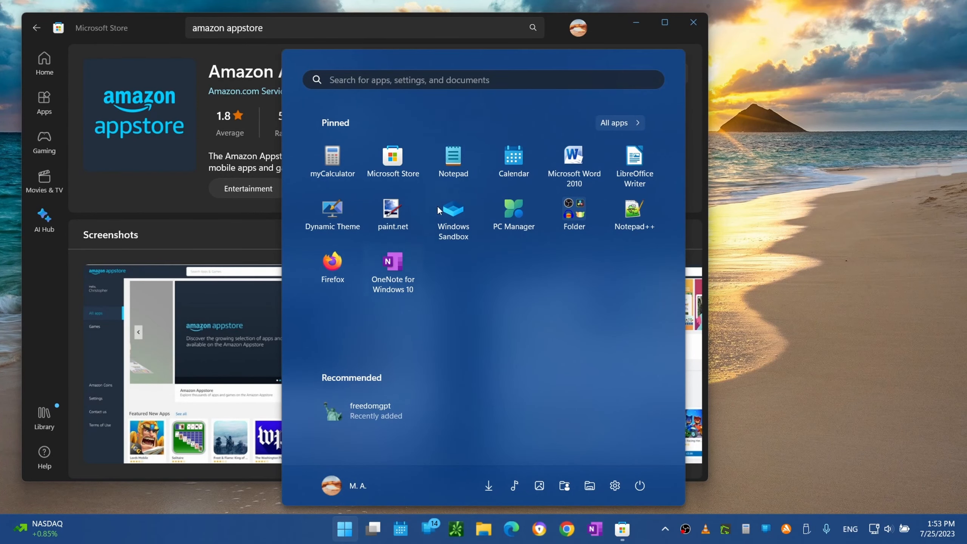
left_click(443, 81)
type("win")
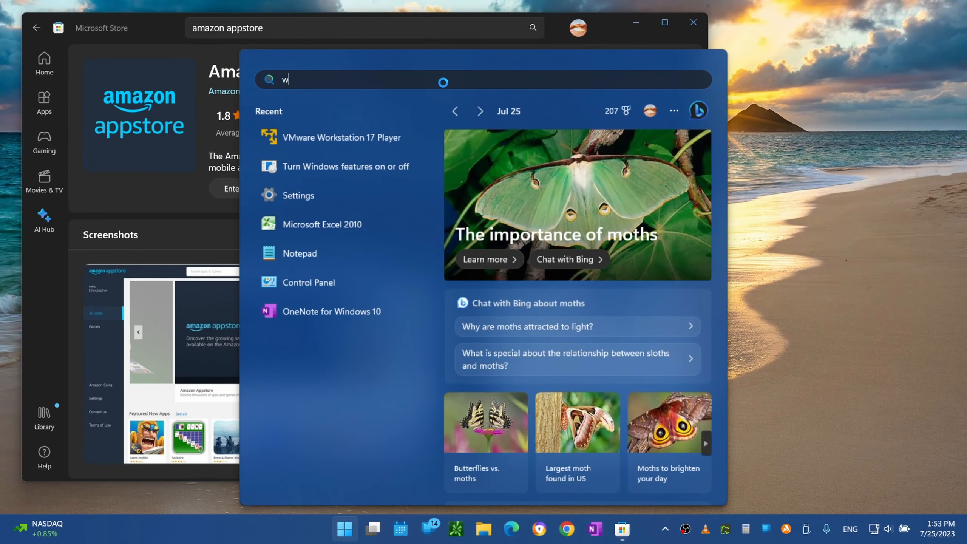
type("dow")
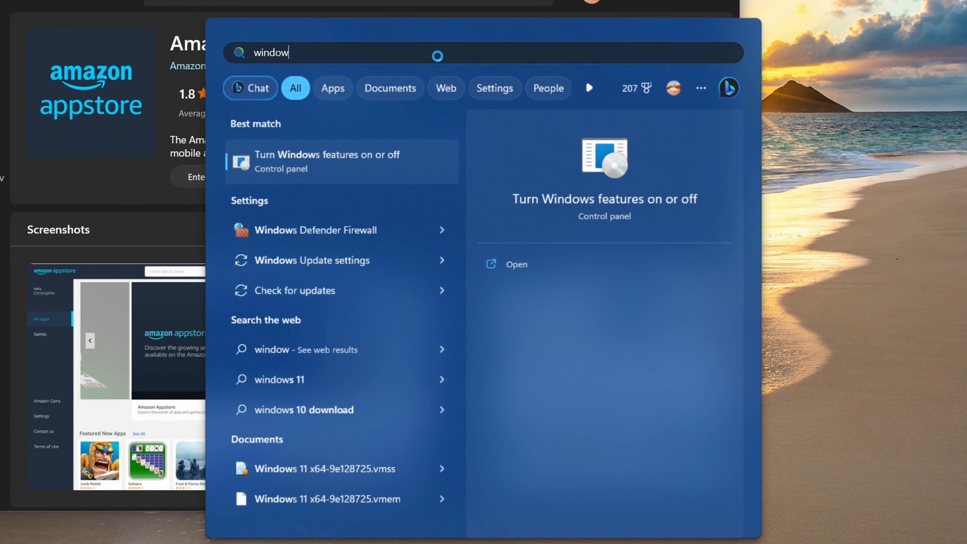
type("s su")
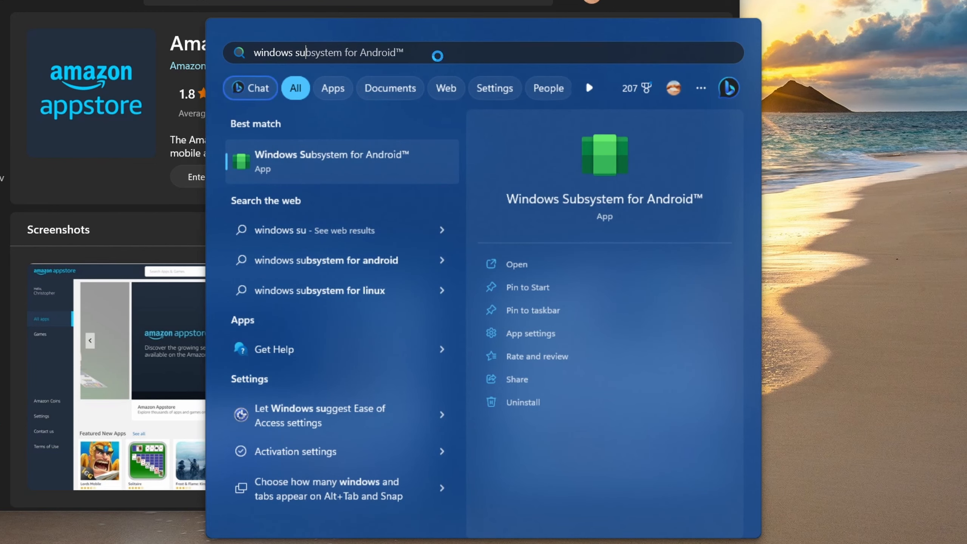
left_click(397, 164)
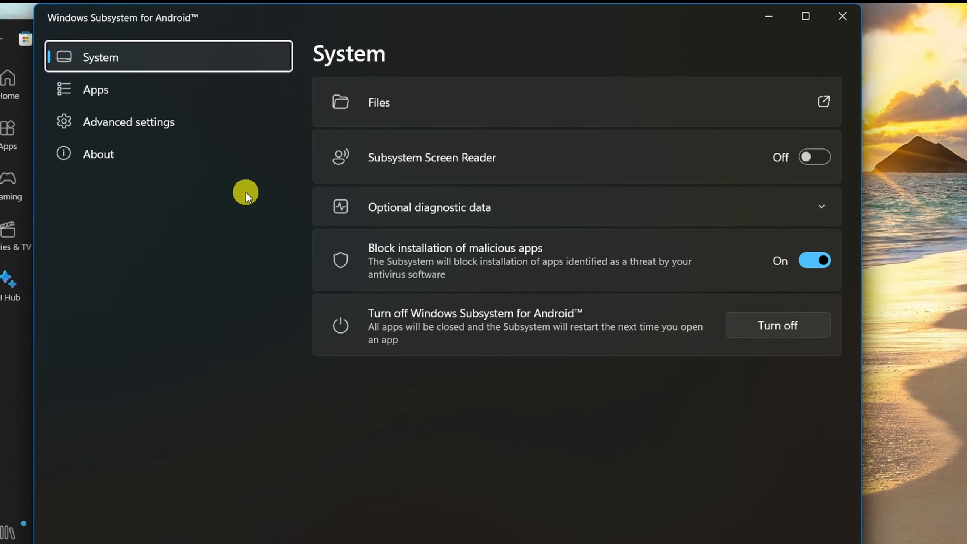
left_click(135, 135)
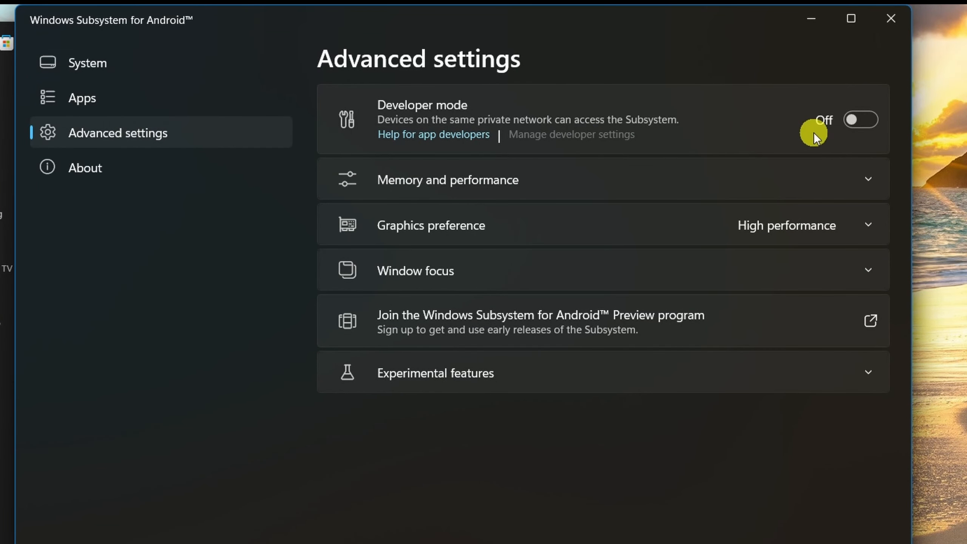
left_click(854, 119)
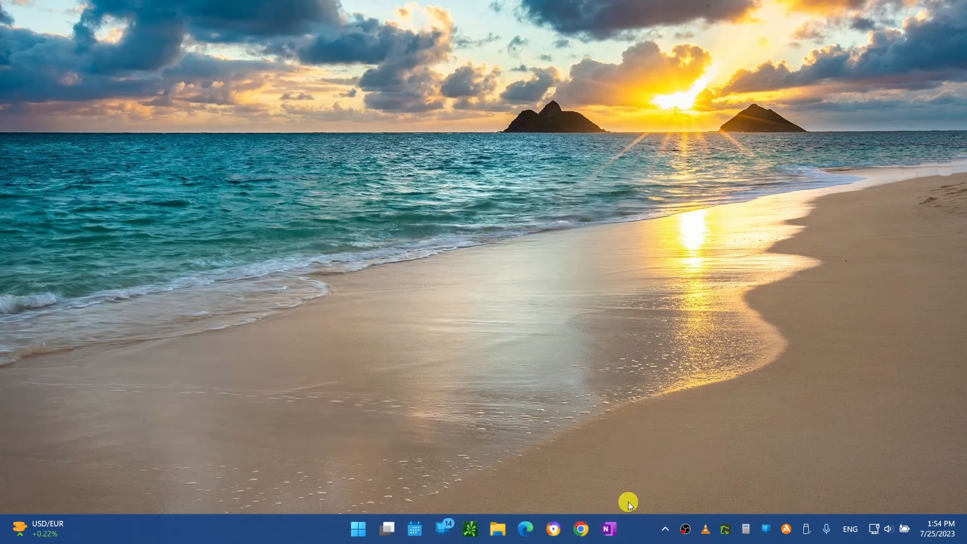
Switch to Chrome, search Google for "apkpure.com" and open the APKPure website.
left_click(582, 529)
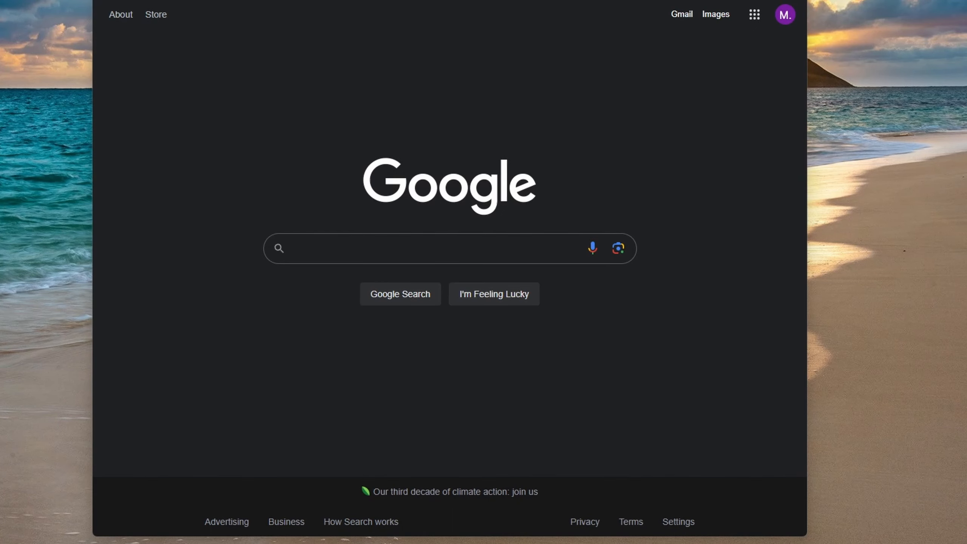
left_click(375, 246)
type("apk")
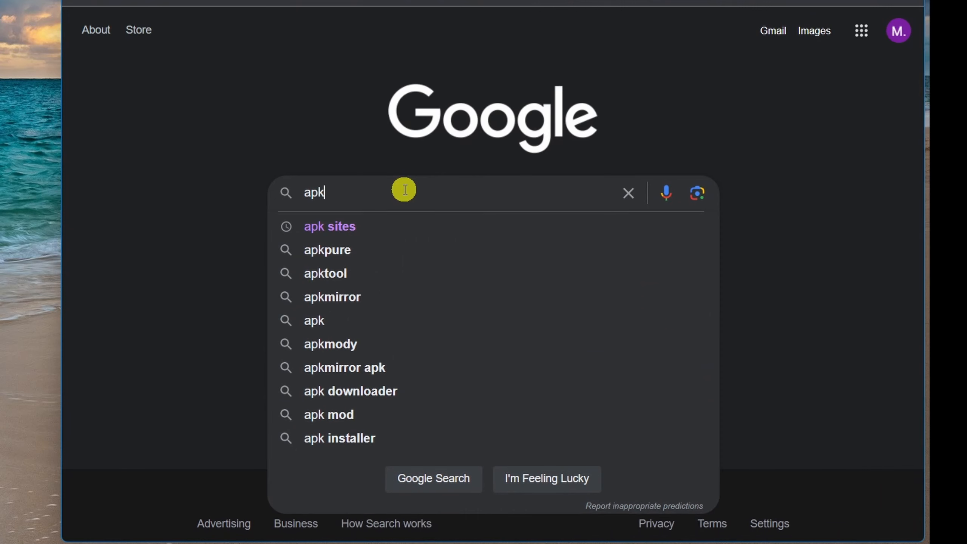
type("pure.com")
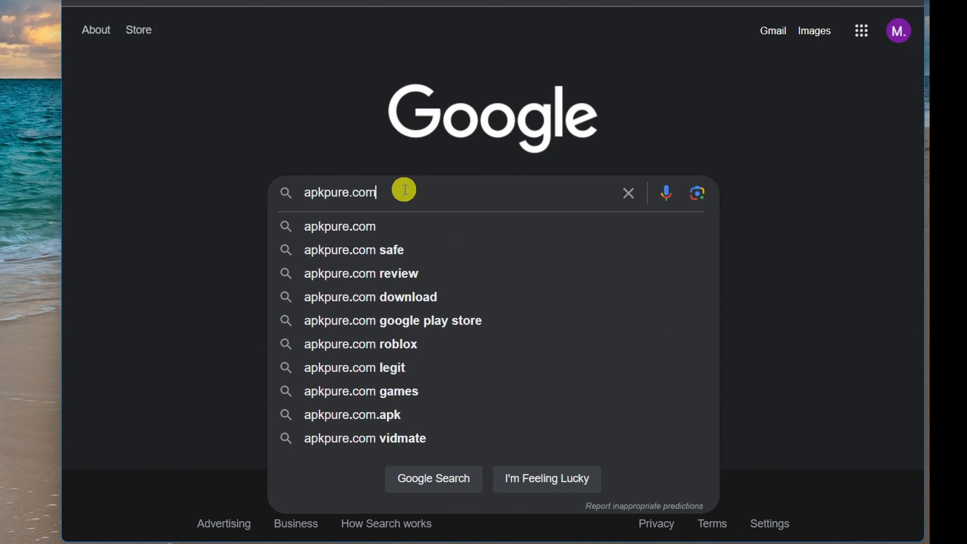
key("Return")
left_click(242, 192)
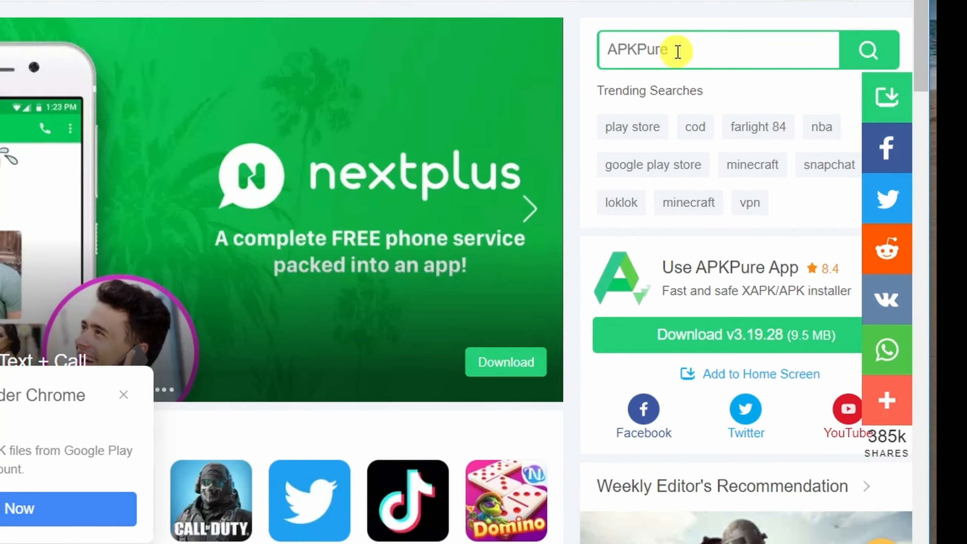
Search the APKPure site for "threads".
left_click(742, 97)
type("thr")
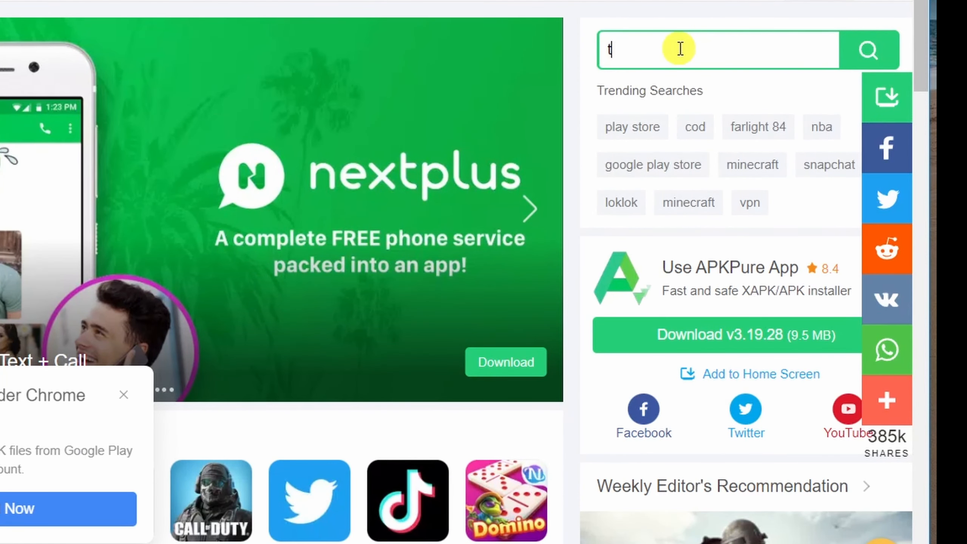
type("eads")
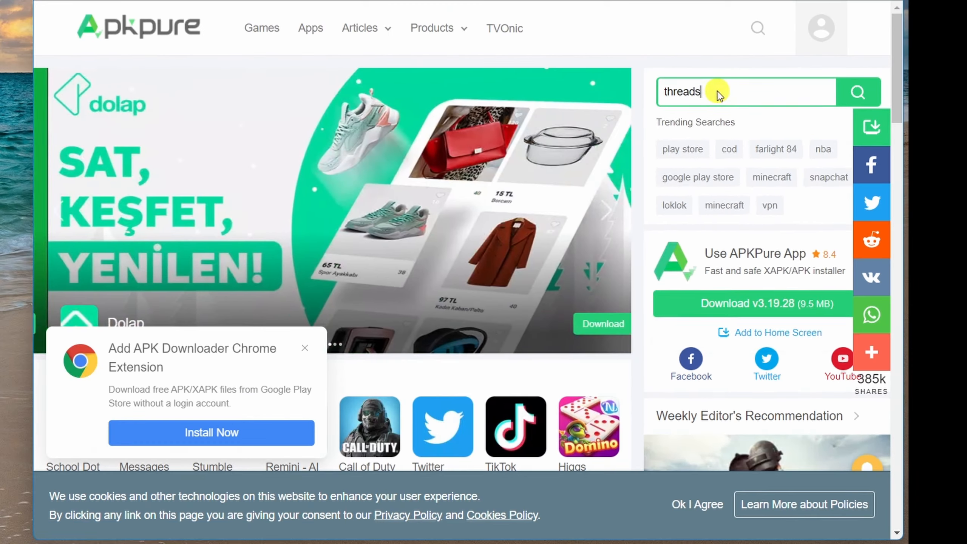
key("Return")
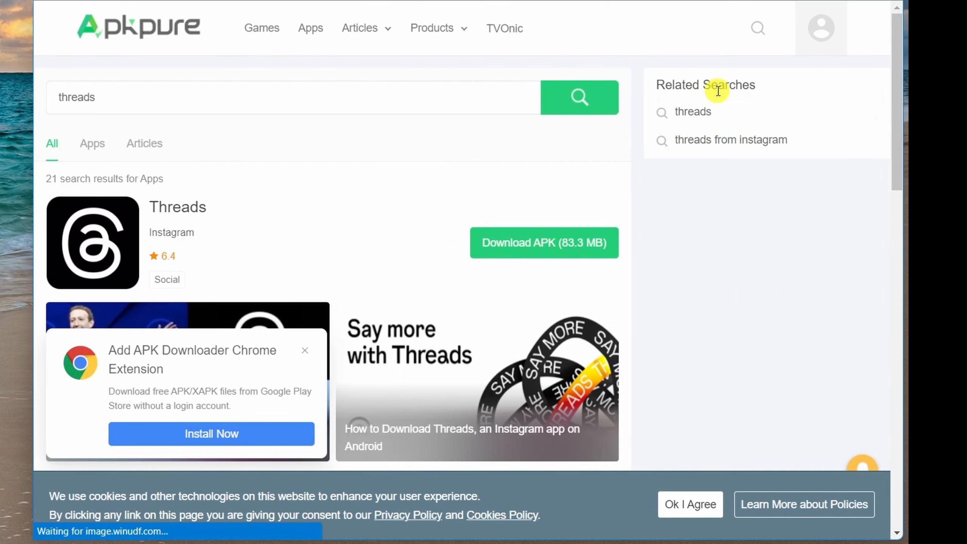
Dismiss the Chrome extension offer and download the Threads APK by Instagram from its download page.
scroll(434, 199, "down", 2)
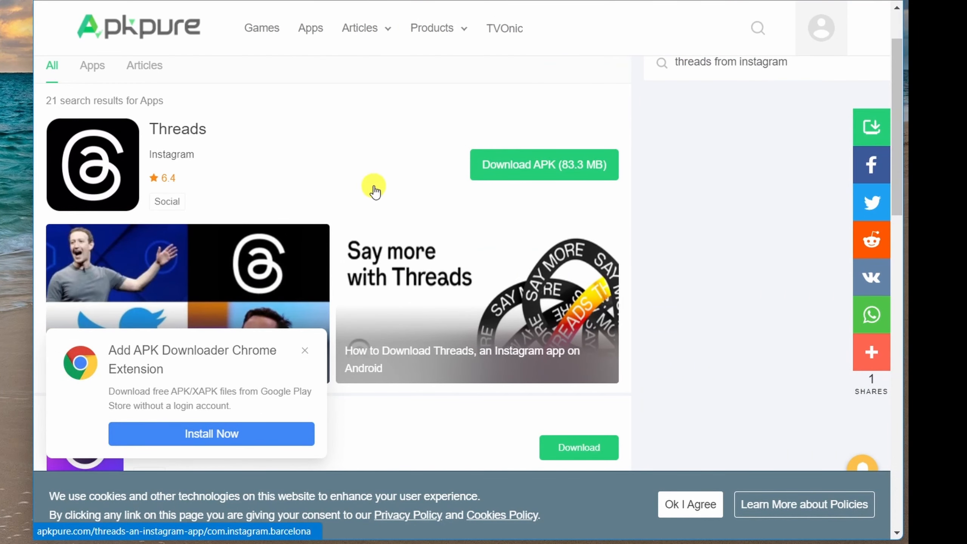
left_click(305, 350)
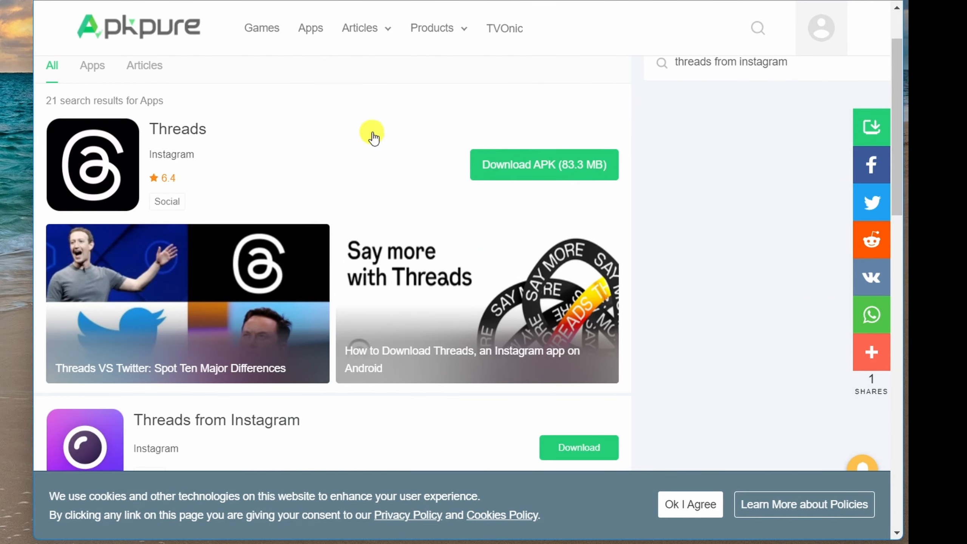
left_click(543, 167)
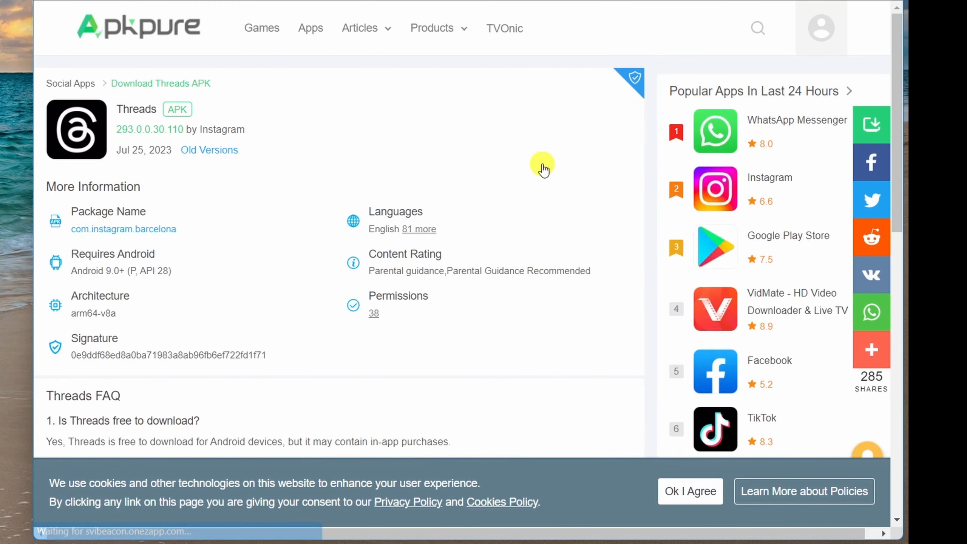
scroll(544, 169, "down", 10)
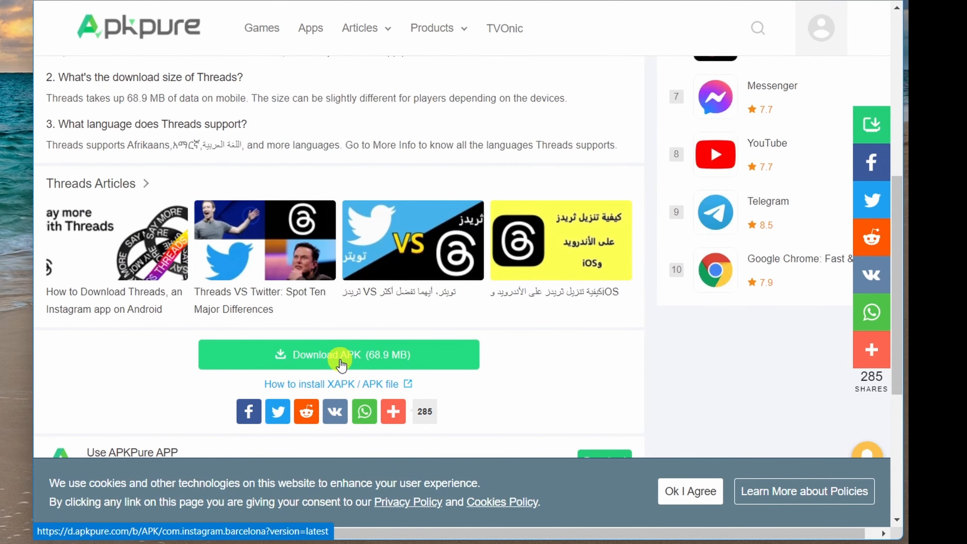
left_click(342, 362)
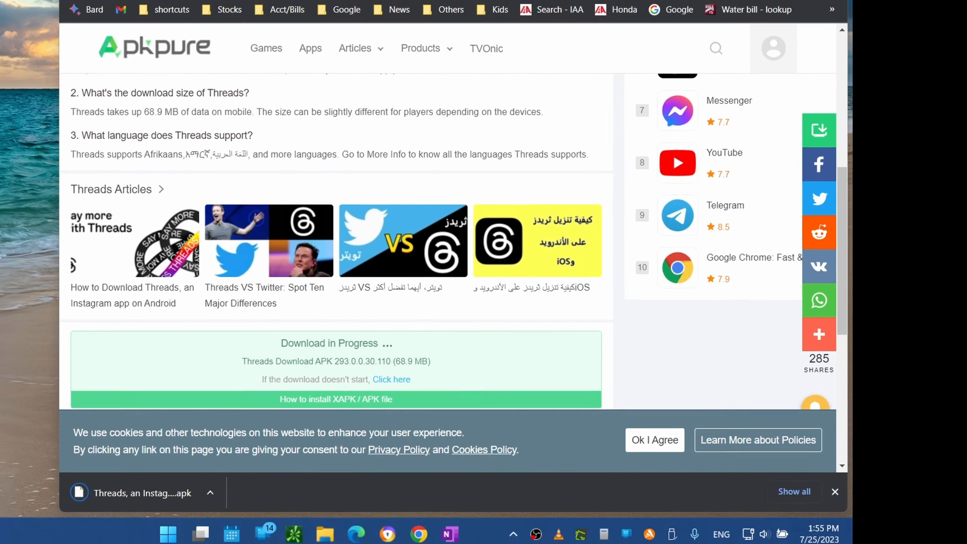
Switch to Microsoft Store and search it for "wsa sideloader".
left_click(171, 529)
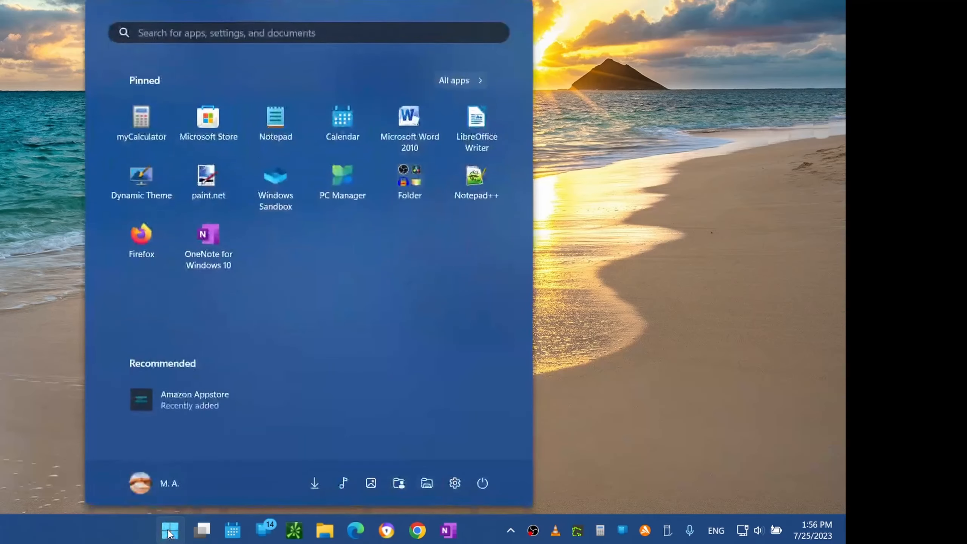
left_click(213, 117)
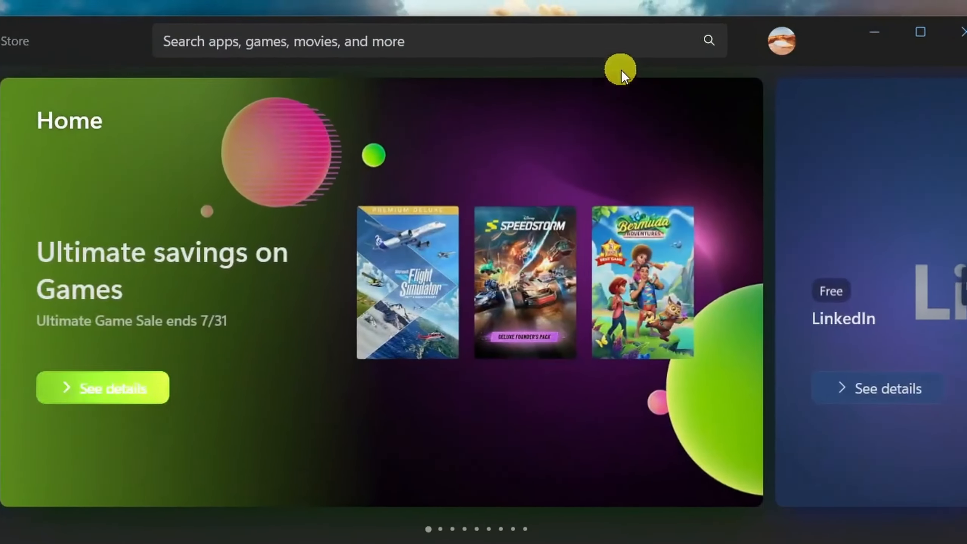
left_click(598, 21)
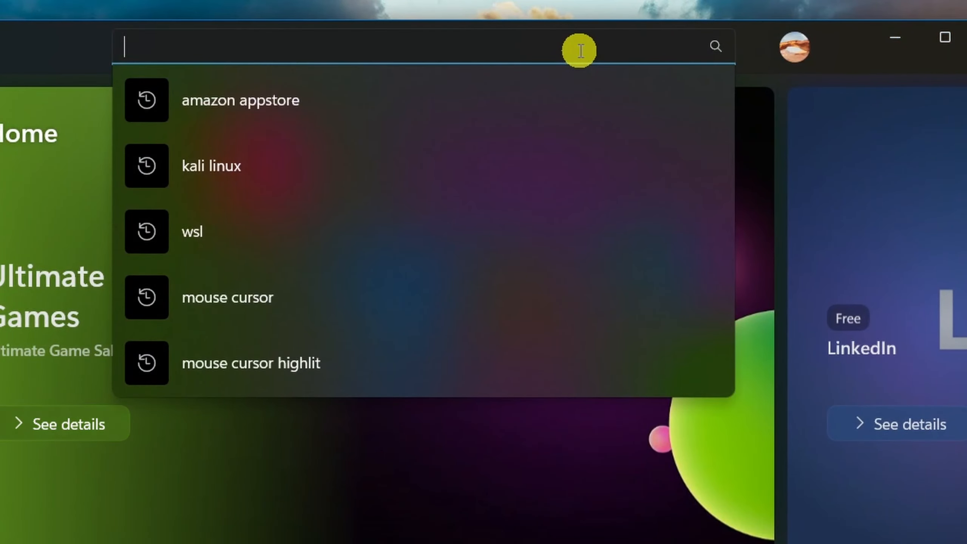
type("wsa ")
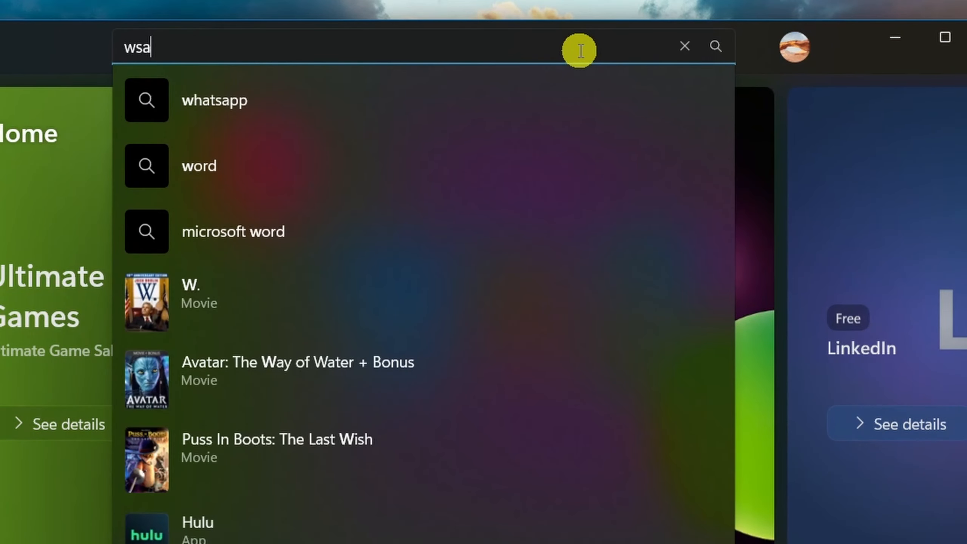
type("sideloader")
key("Return")
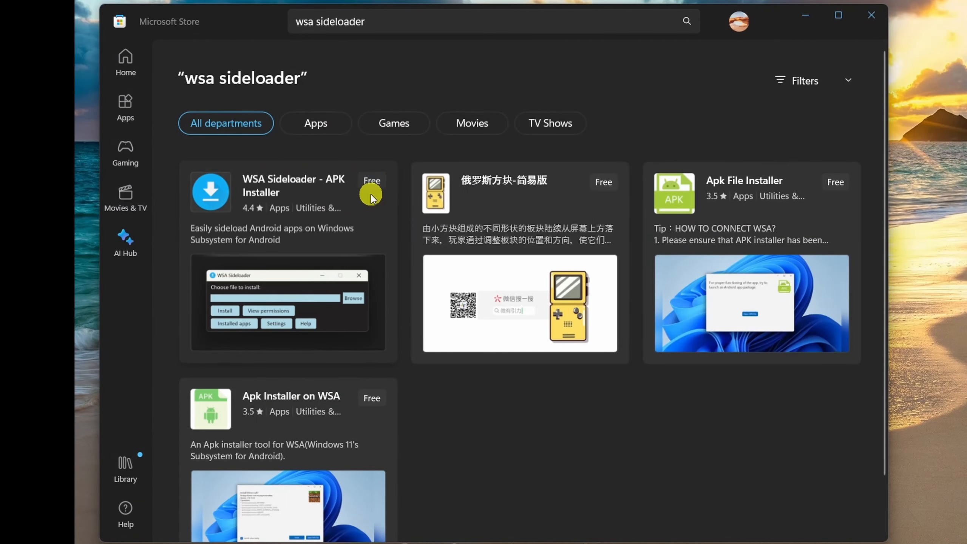
Get WSA Sideloader - APK Installer from its Store page and open it with the Store window minimized.
left_click(368, 207)
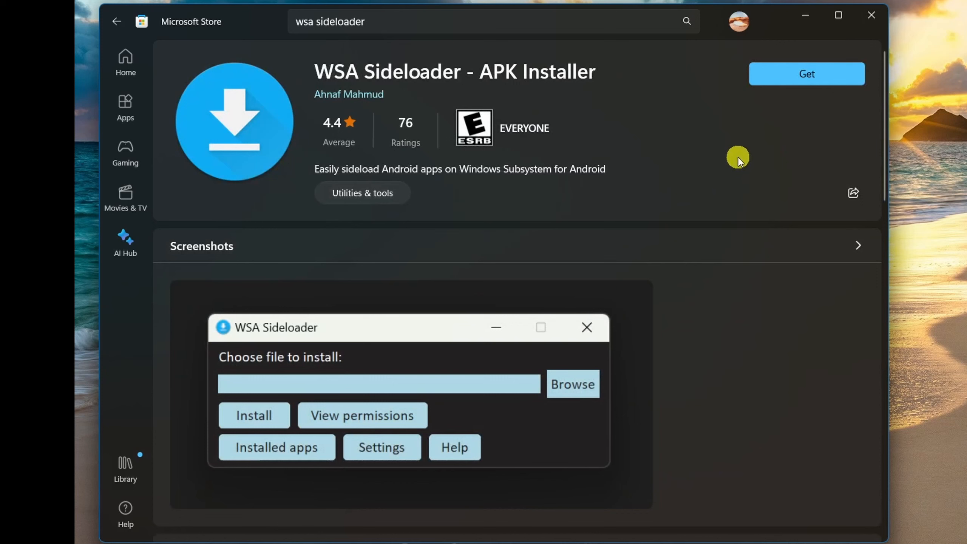
left_click(802, 76)
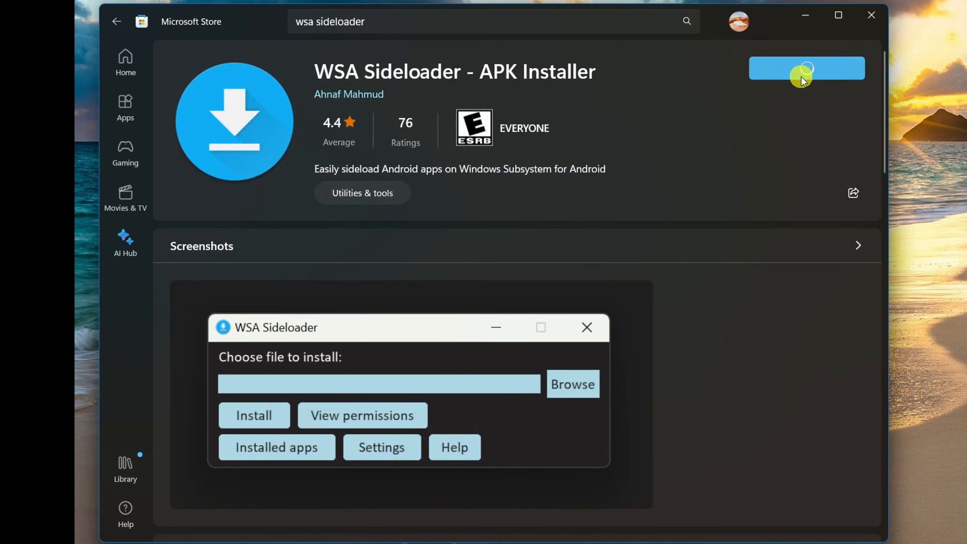
left_click(790, 79)
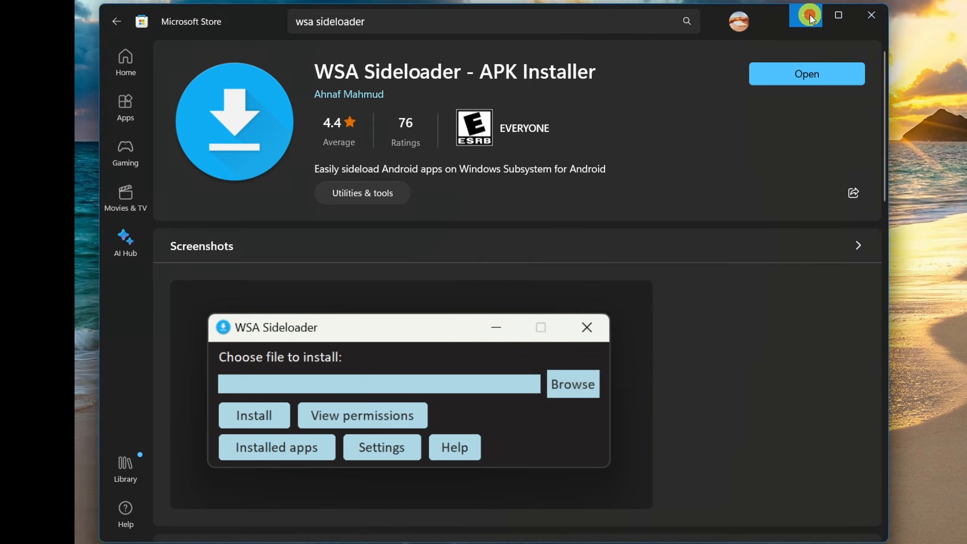
left_click(811, 16)
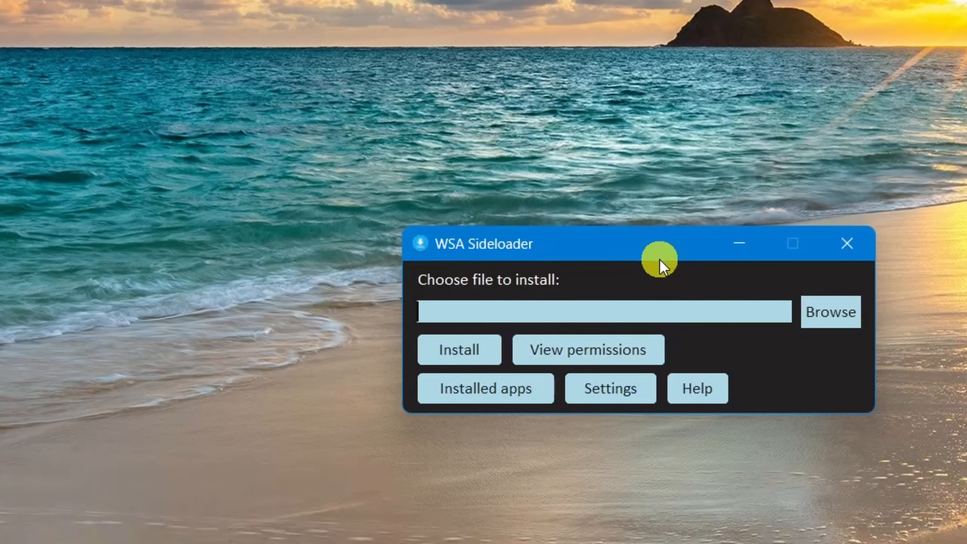
Choose "Threads, an Instagram app_293.0.0.30.110_Apkpure.apk" from the Downloads folder as the file to install.
left_click(840, 314)
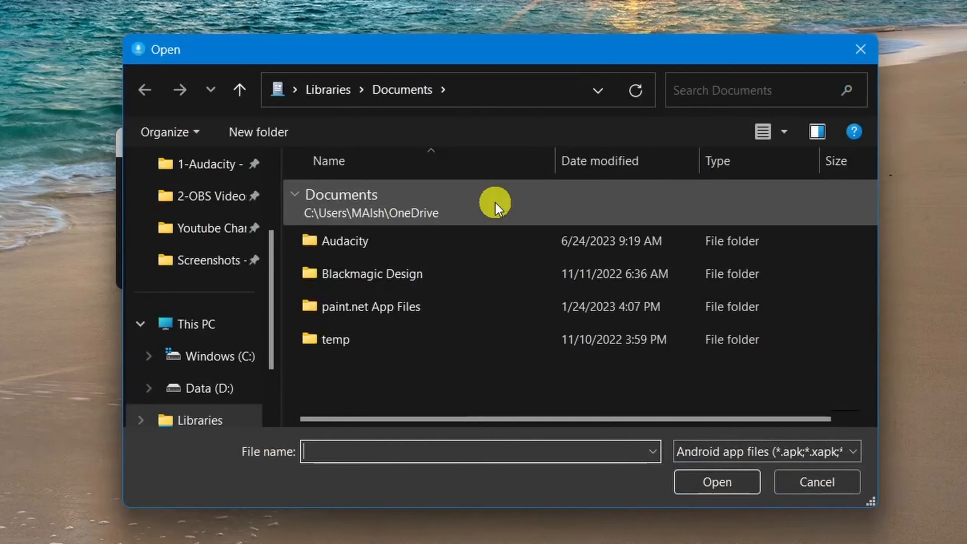
scroll(235, 275, "up", 2)
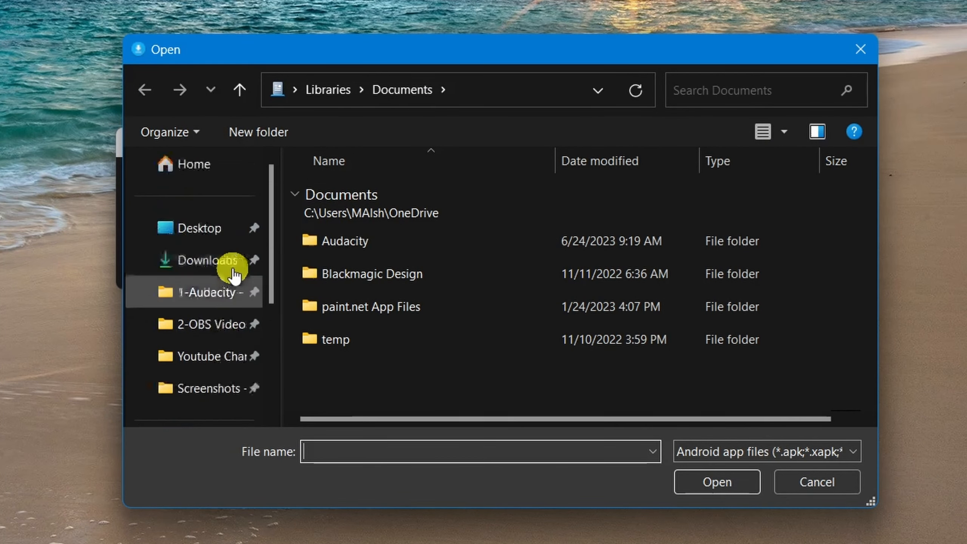
left_click(211, 271)
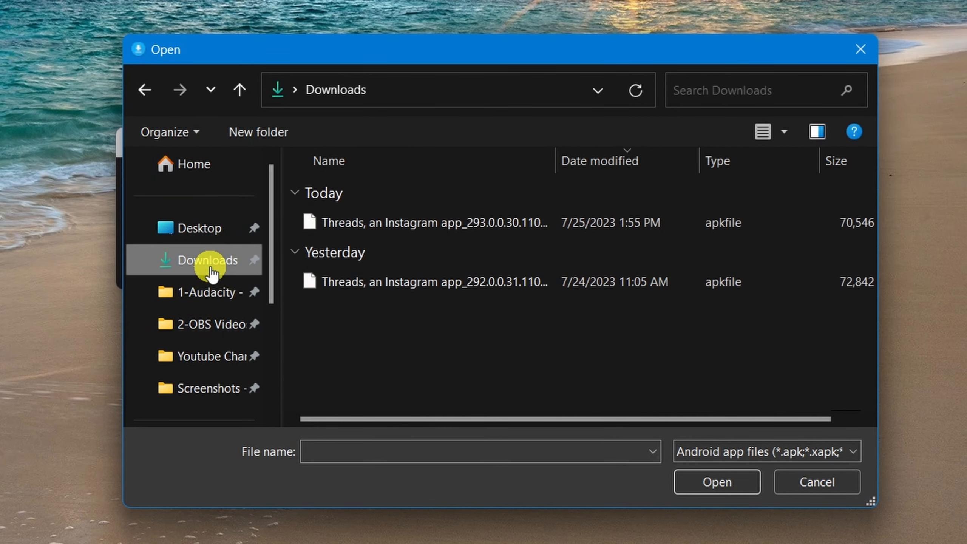
left_click(496, 228)
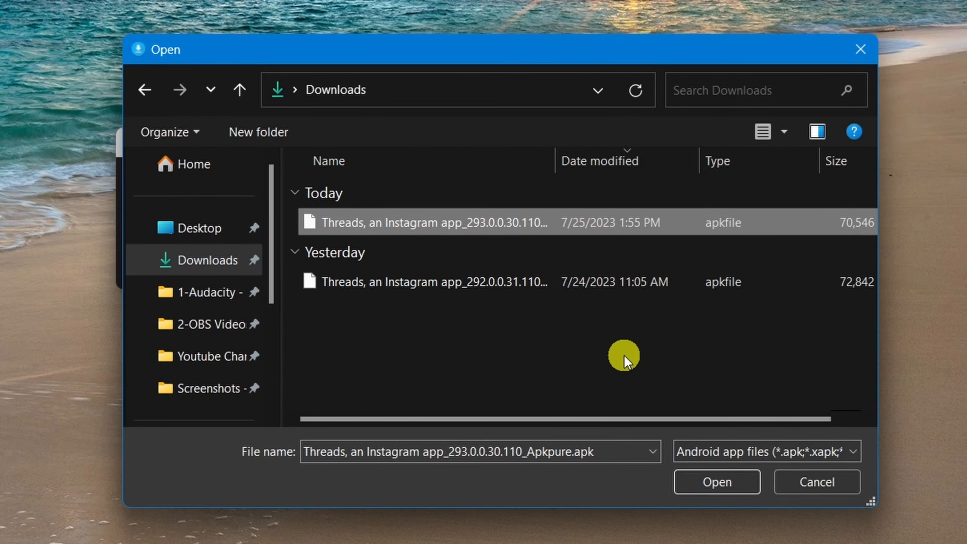
left_click(717, 483)
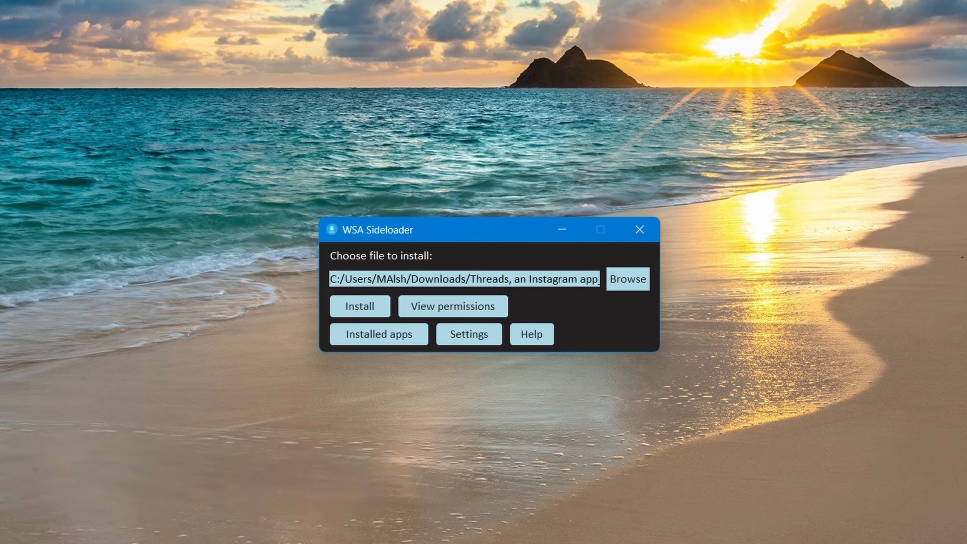
Install the selected Threads APK, allowing ADB debugging and running the installation again.
left_click(371, 308)
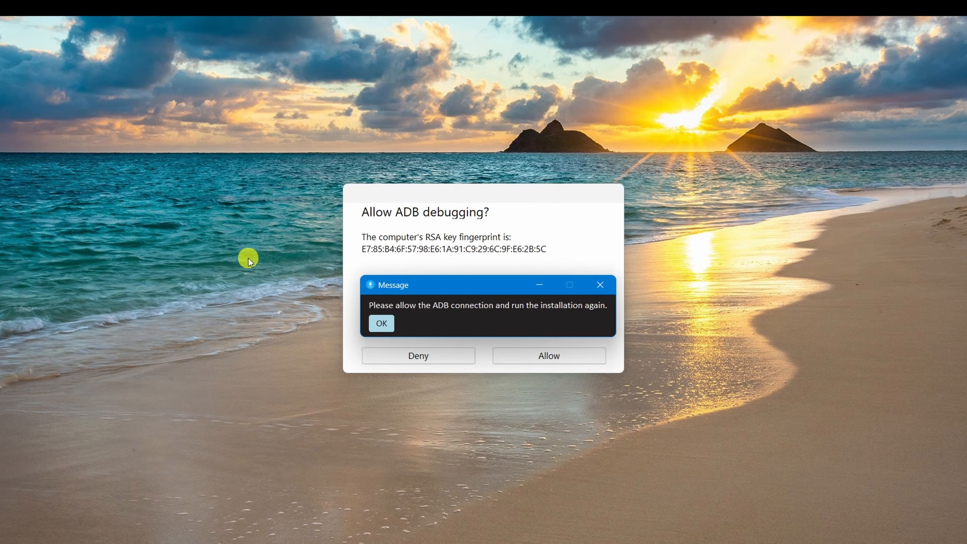
left_click(382, 325)
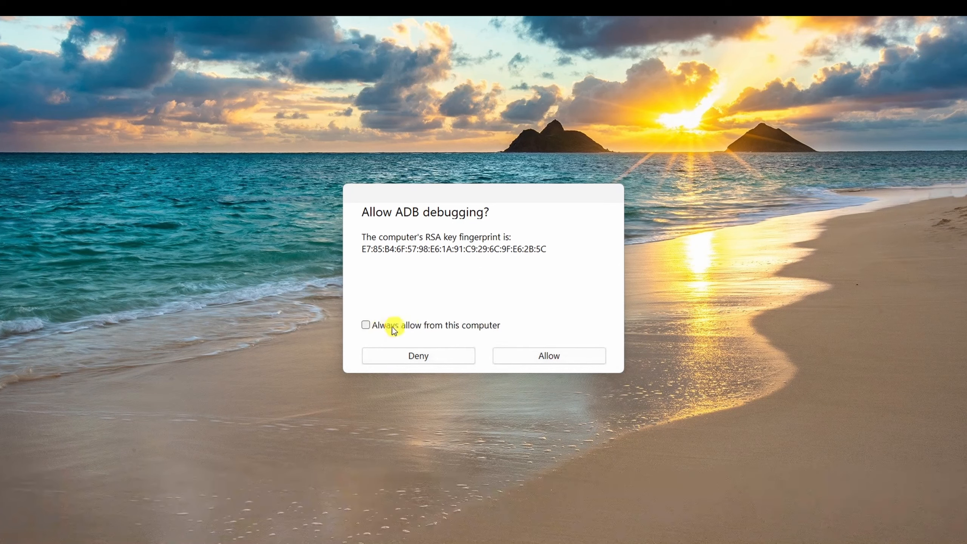
left_click(536, 361)
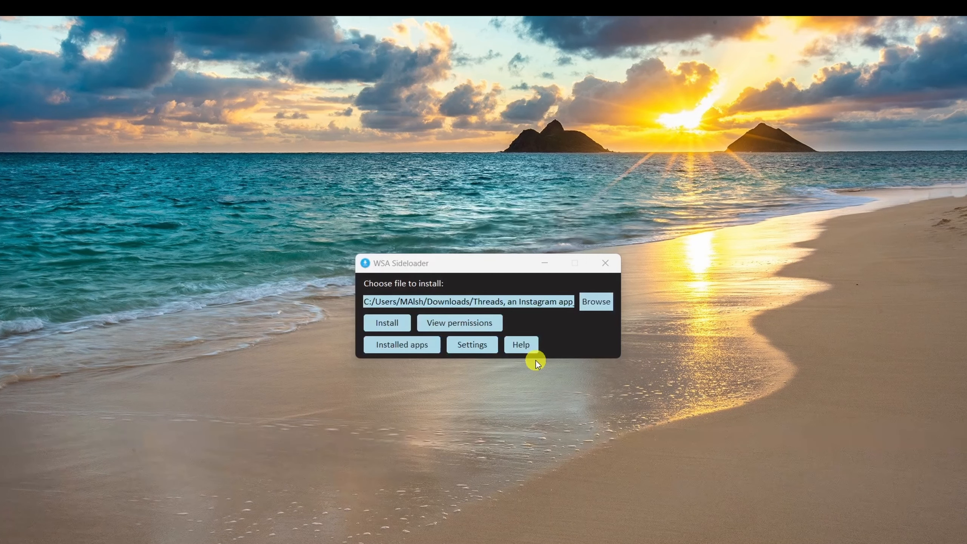
left_click(385, 308)
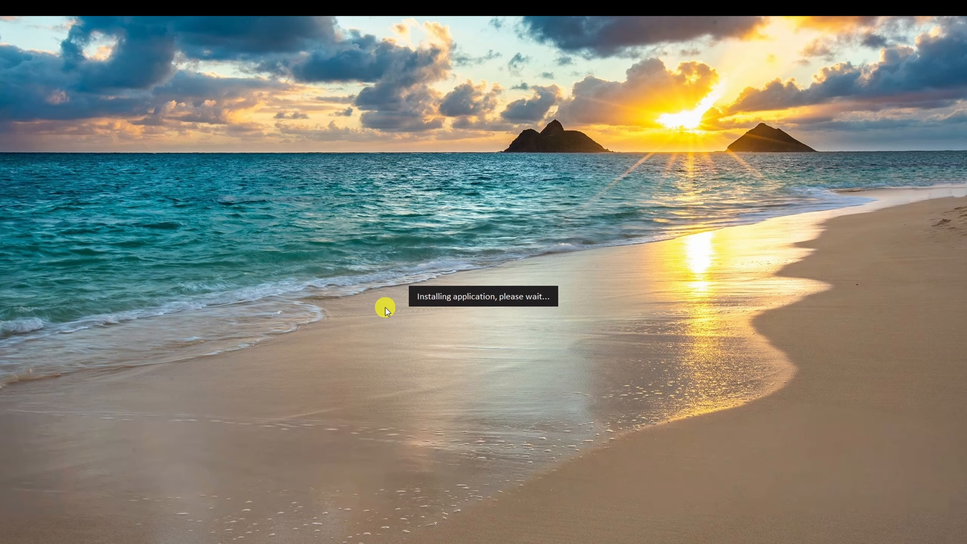
Launch the installed Threads app and log in with Instagram.
left_click(420, 327)
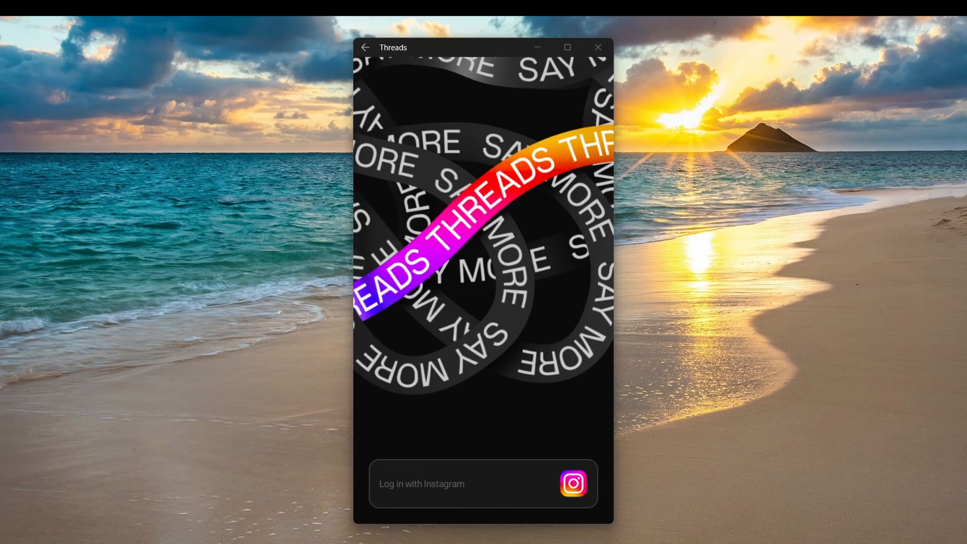
left_click(412, 485)
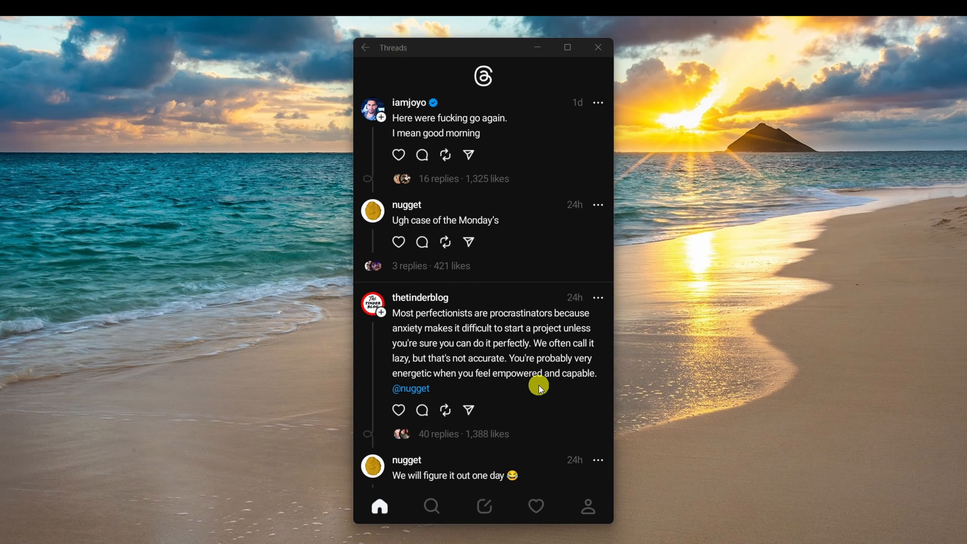
Examine the posts in the Threads home feed to check that text, images and videos load.
scroll(539, 386, "down", 10)
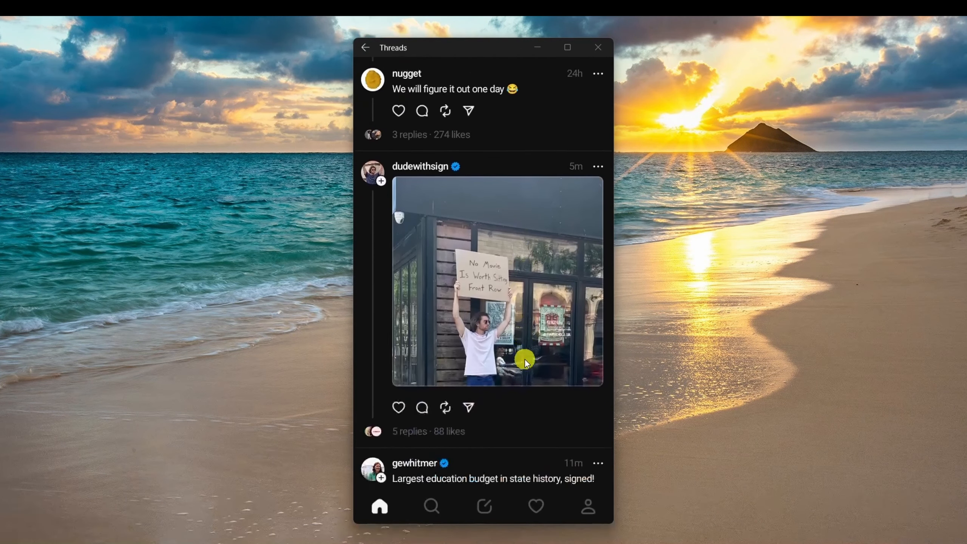
scroll(524, 360, "down", 12)
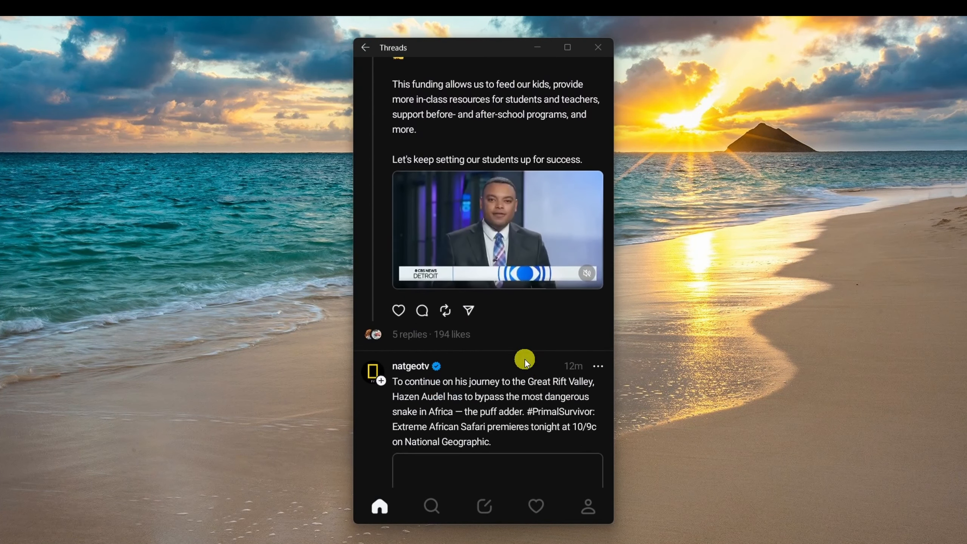
scroll(525, 361, "down", 14)
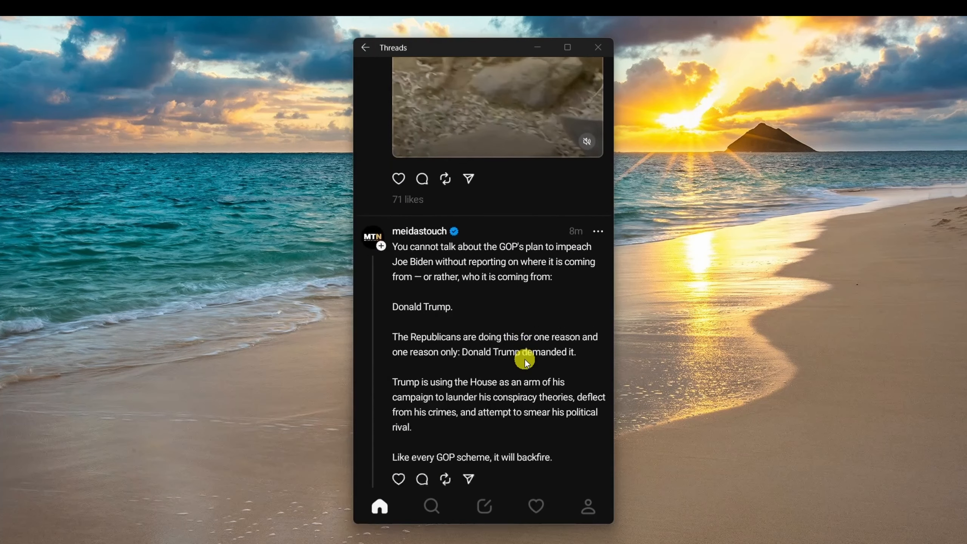
scroll(524, 360, "down", 3)
scroll(524, 360, "up", 3)
scroll(524, 360, "down", 2)
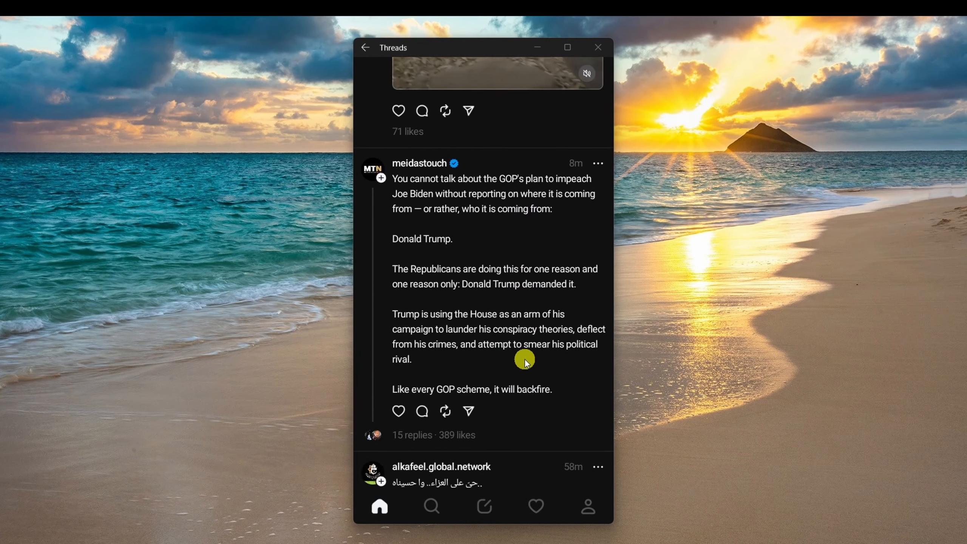
scroll(525, 360, "up", 2)
scroll(524, 360, "down", 2)
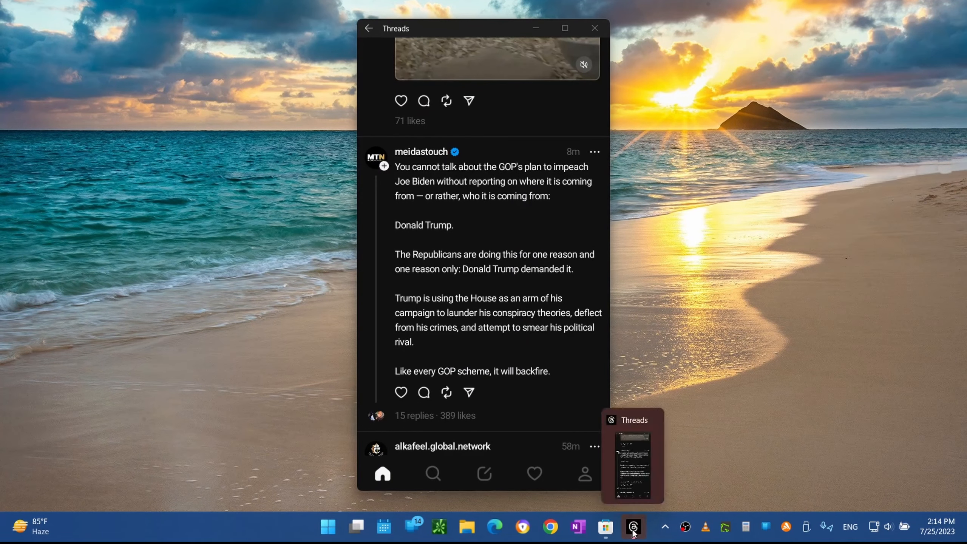
Pin the running Threads app to the Windows taskbar.
right_click(633, 529)
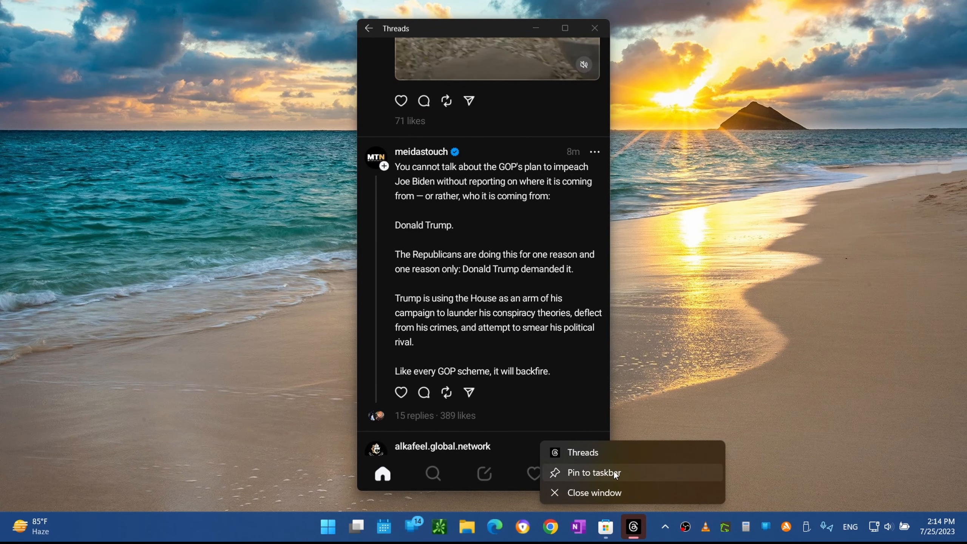
left_click(612, 471)
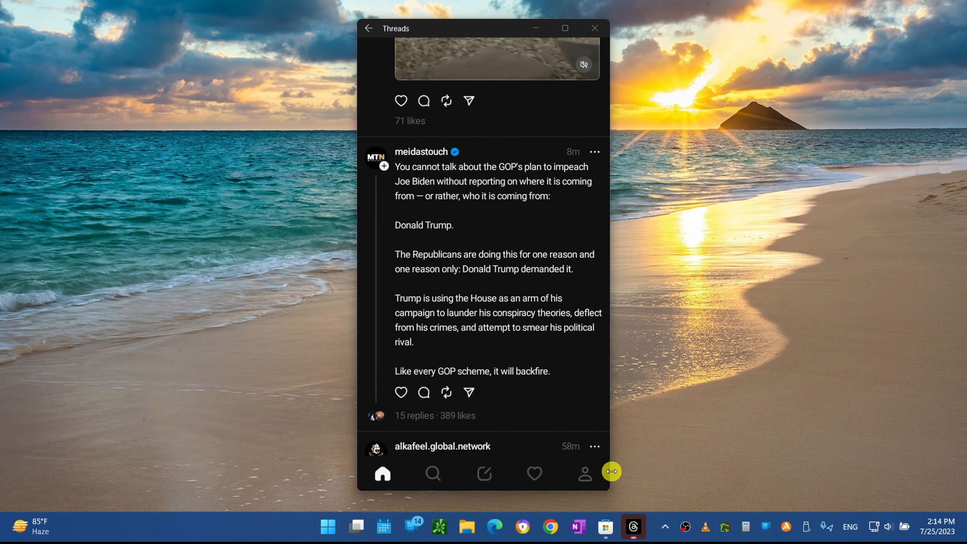
Examine further posts in the Threads home feed, down to the feelzahri and washingtonpost entries.
scroll(534, 309, "down", 10)
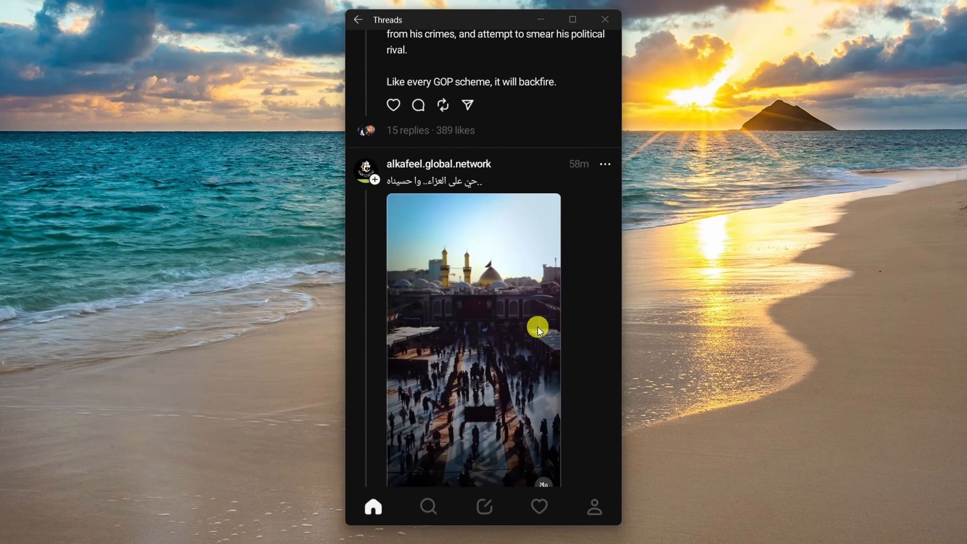
scroll(540, 331, "down", 12)
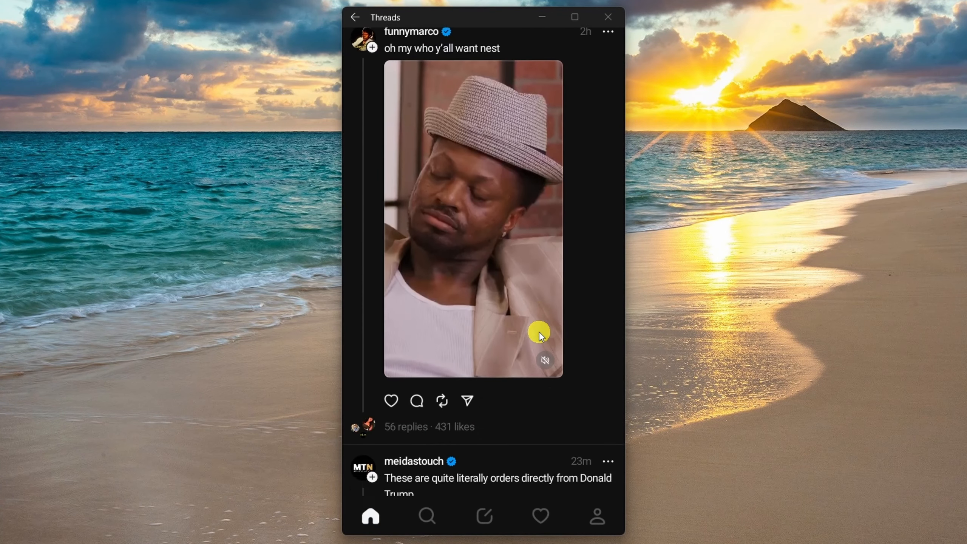
scroll(540, 331, "down", 10)
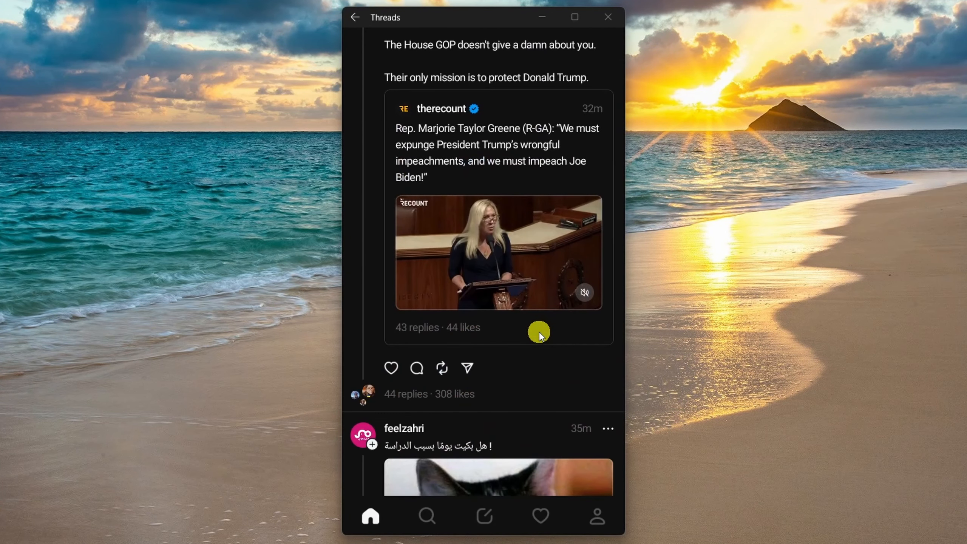
scroll(540, 331, "down", 5)
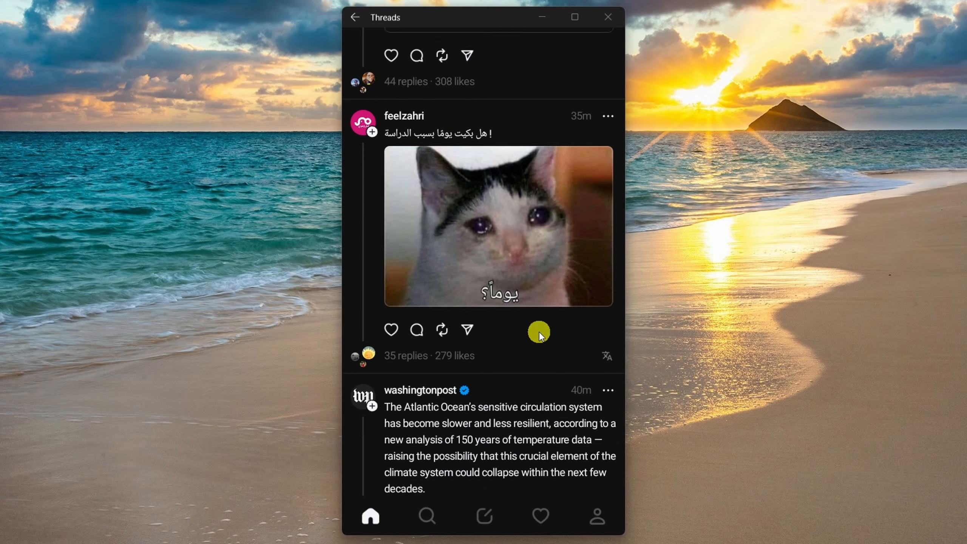
left_click(468, 232)
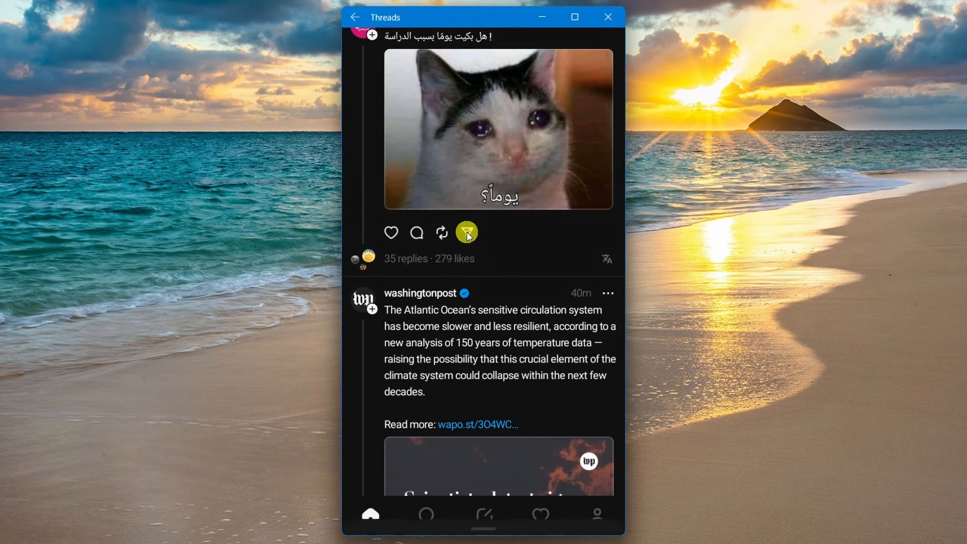
left_click(481, 293)
scroll(540, 266, "down", 5)
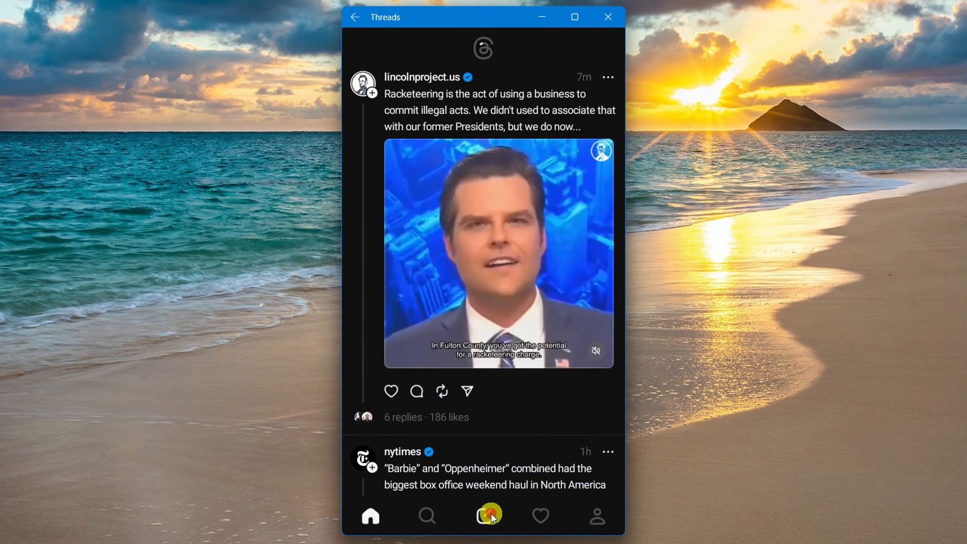
Draft a new thread reading "That was cool!" and discard it without posting.
left_click(491, 513)
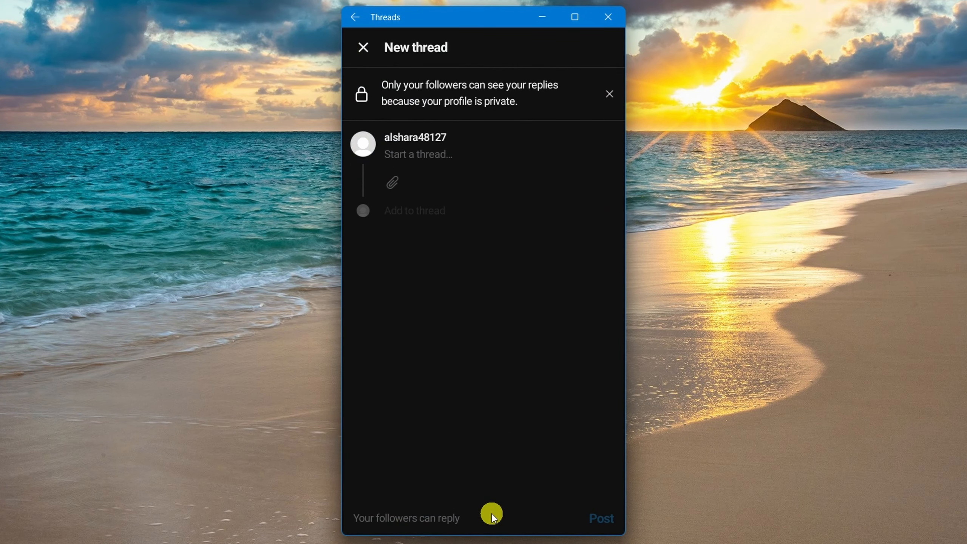
type("That w")
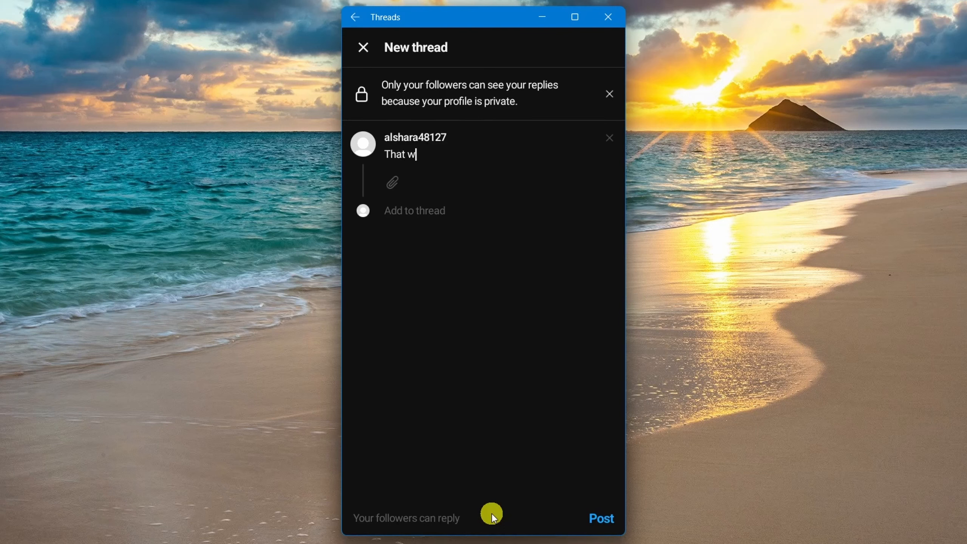
type("as cool!")
left_click(367, 51)
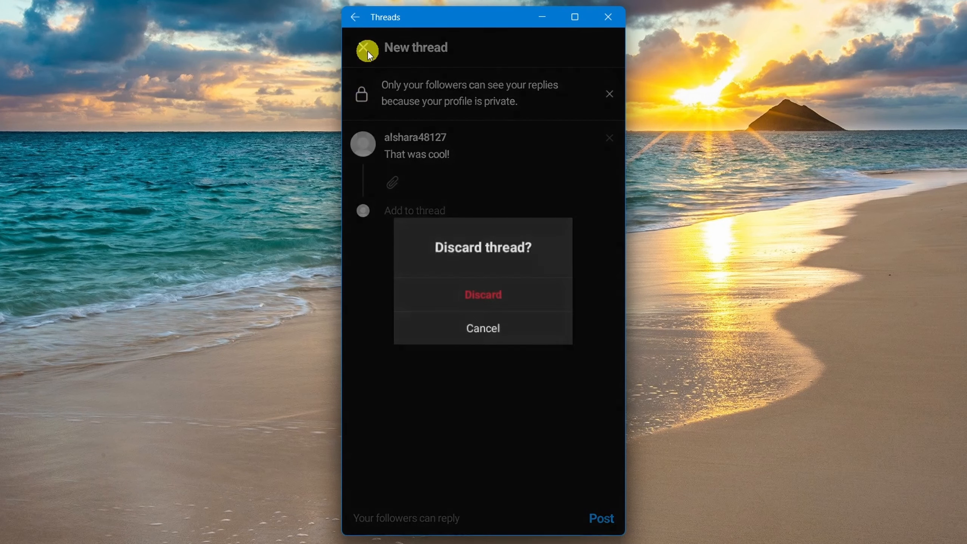
left_click(494, 302)
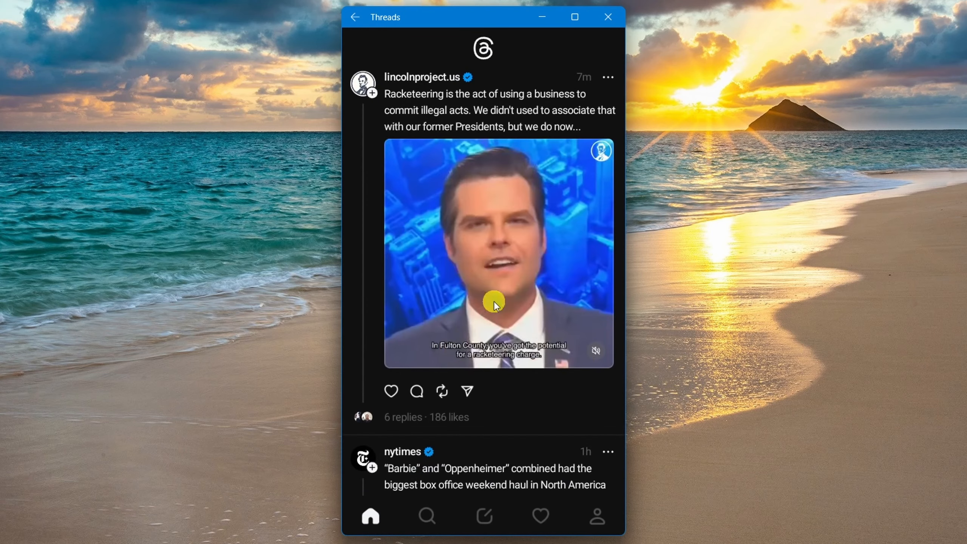
Widen the Threads window on both sides and return to the first post in the feed.
scroll(494, 313, "down", 10)
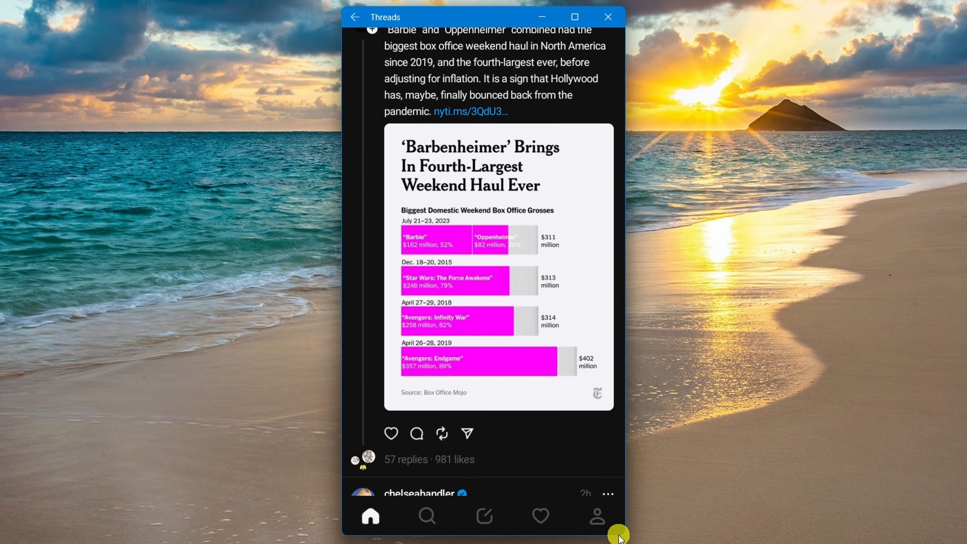
left_click_drag(628, 533, 863, 519)
scroll(687, 343, "up", 10)
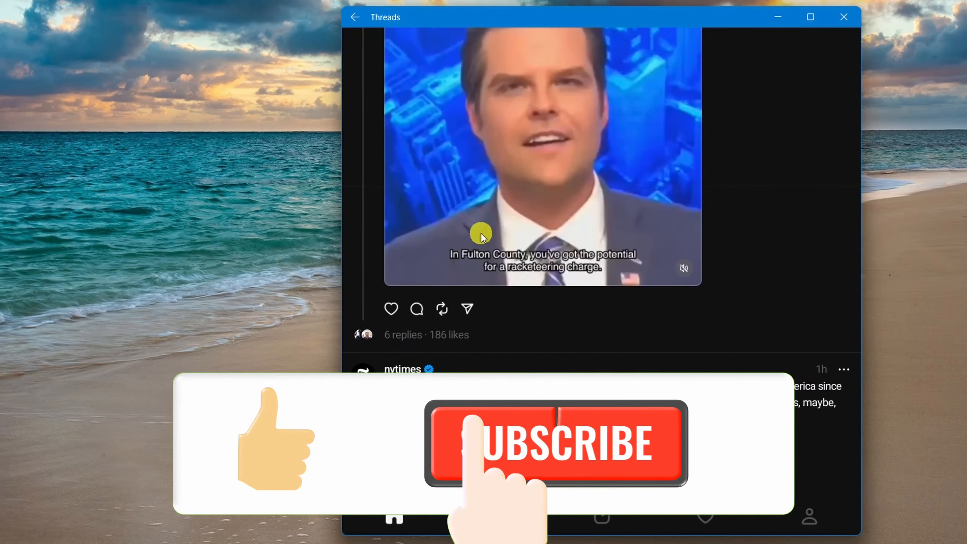
left_click_drag(339, 190, 151, 188)
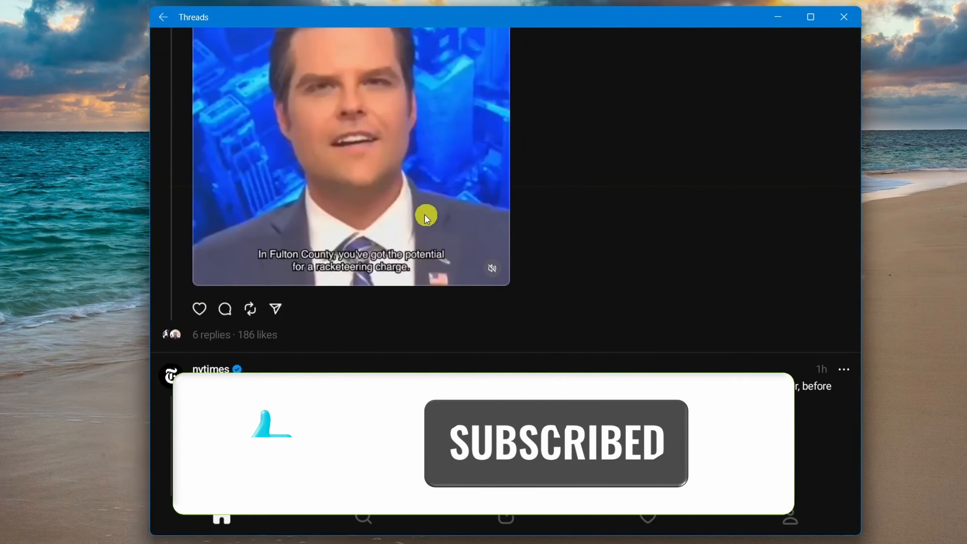
scroll(498, 289, "up", 2)
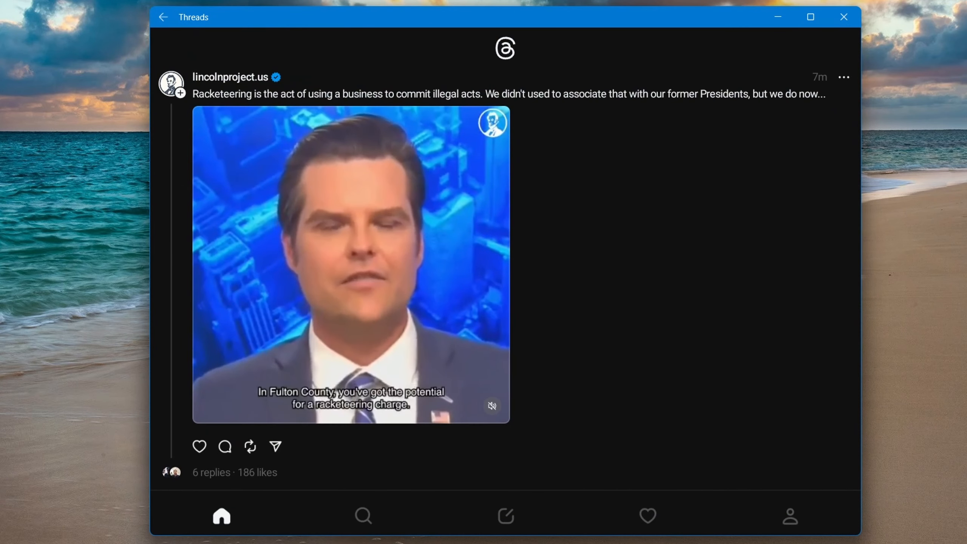